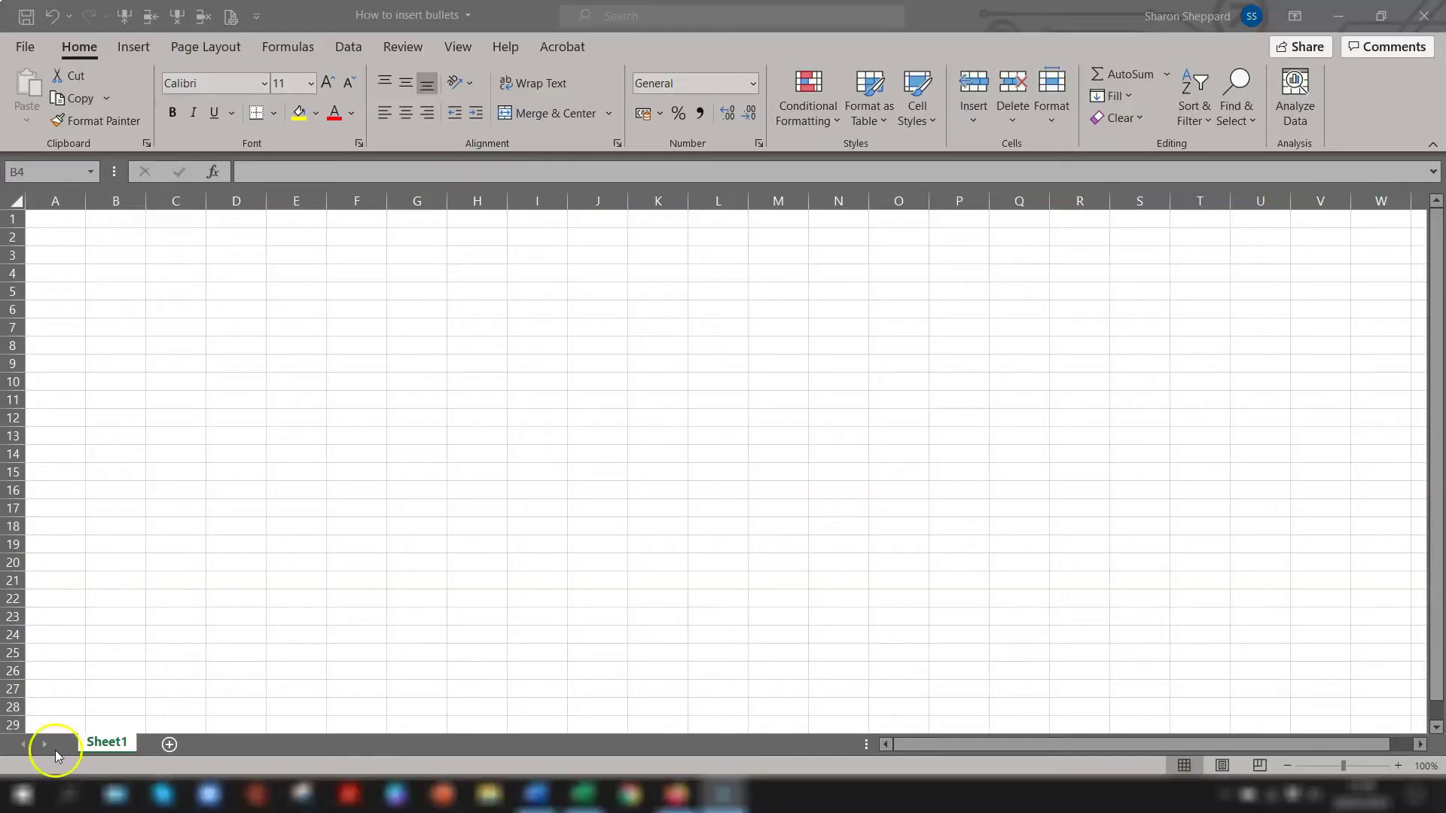
Enter '• Alt+7' in C4 and '○ Alt+9' in C5 using Alt-code bullets.
left_click(188, 273)
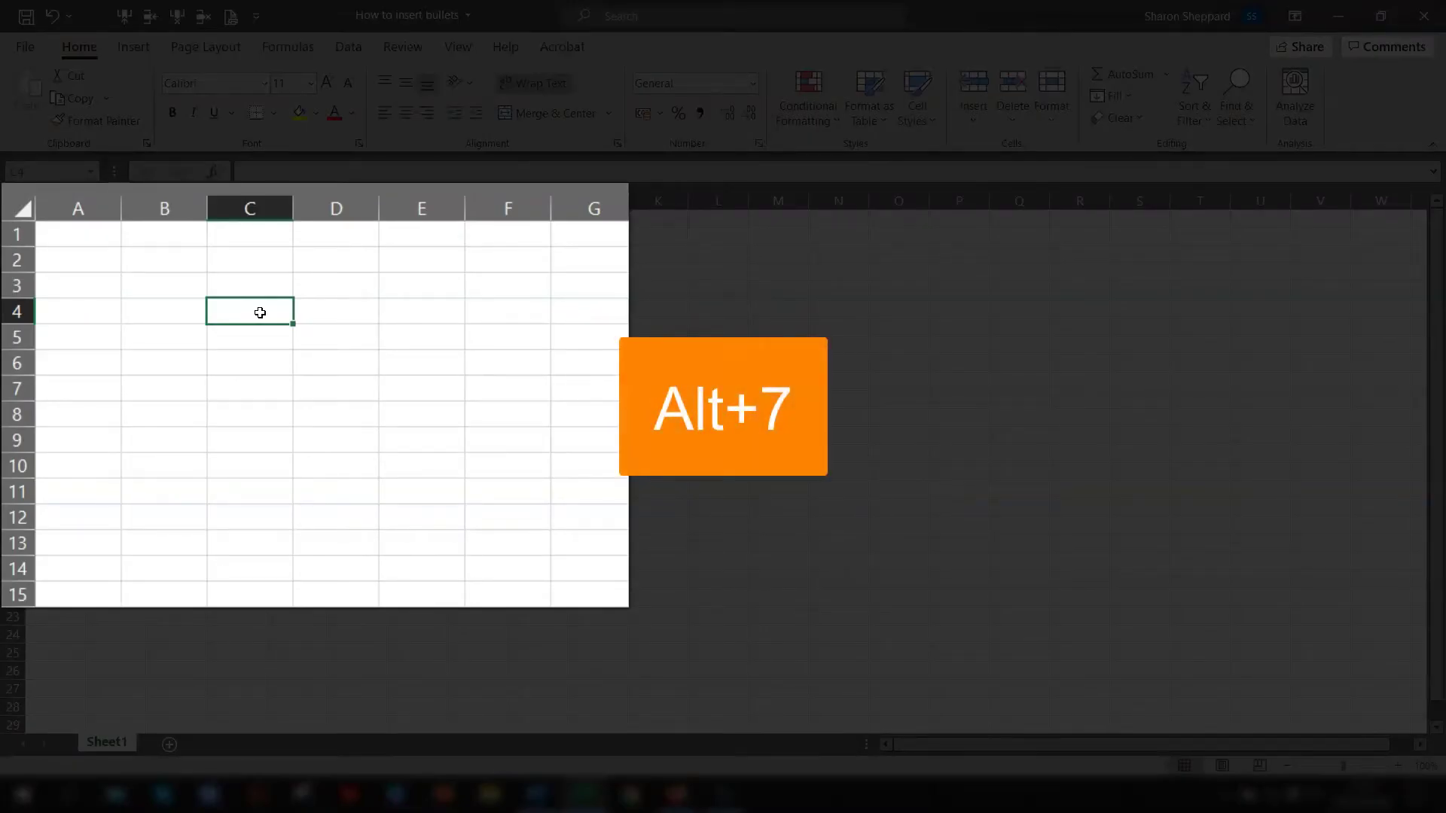
key("alt+7")
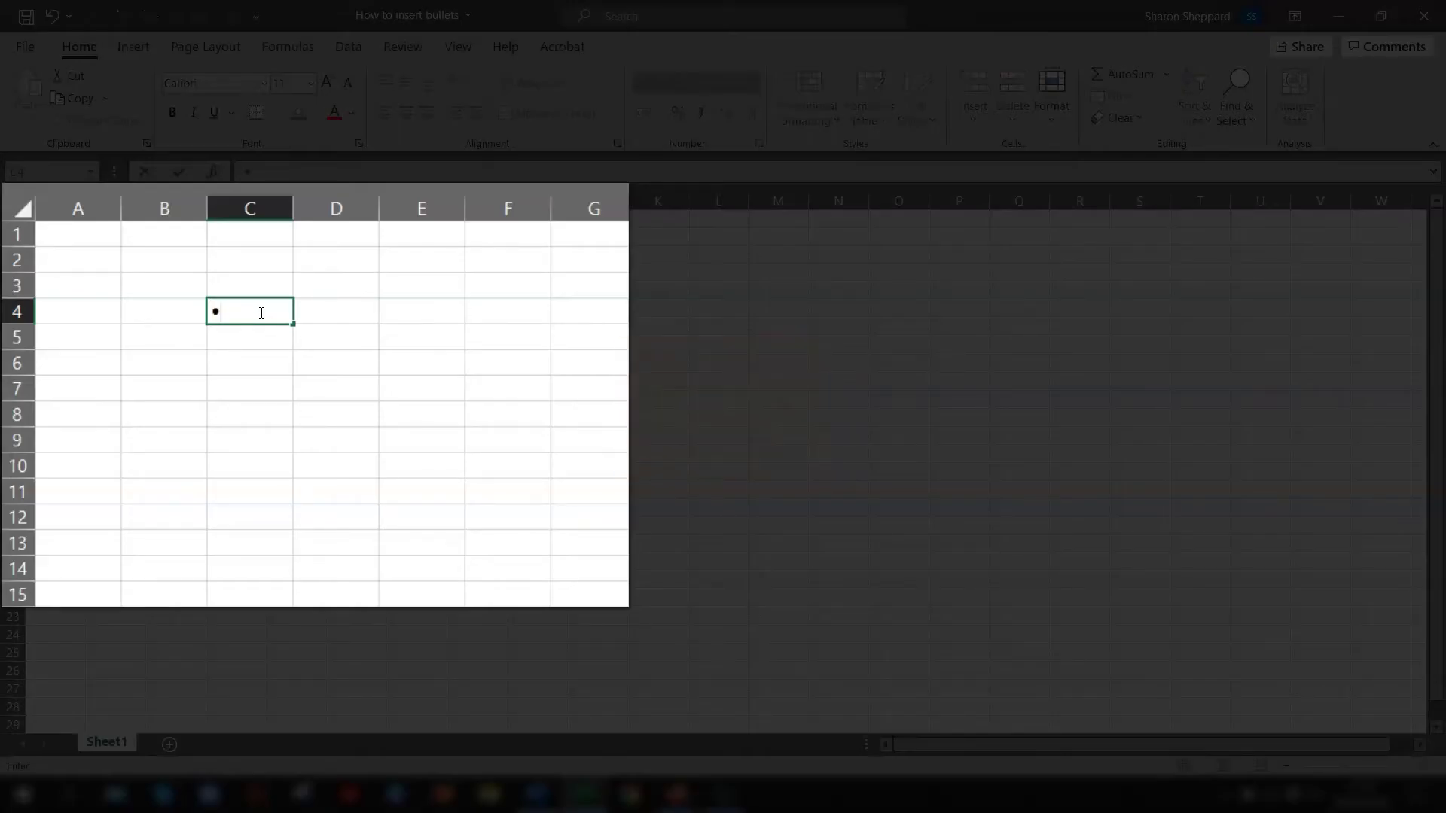
type("Alt+")
key("Return")
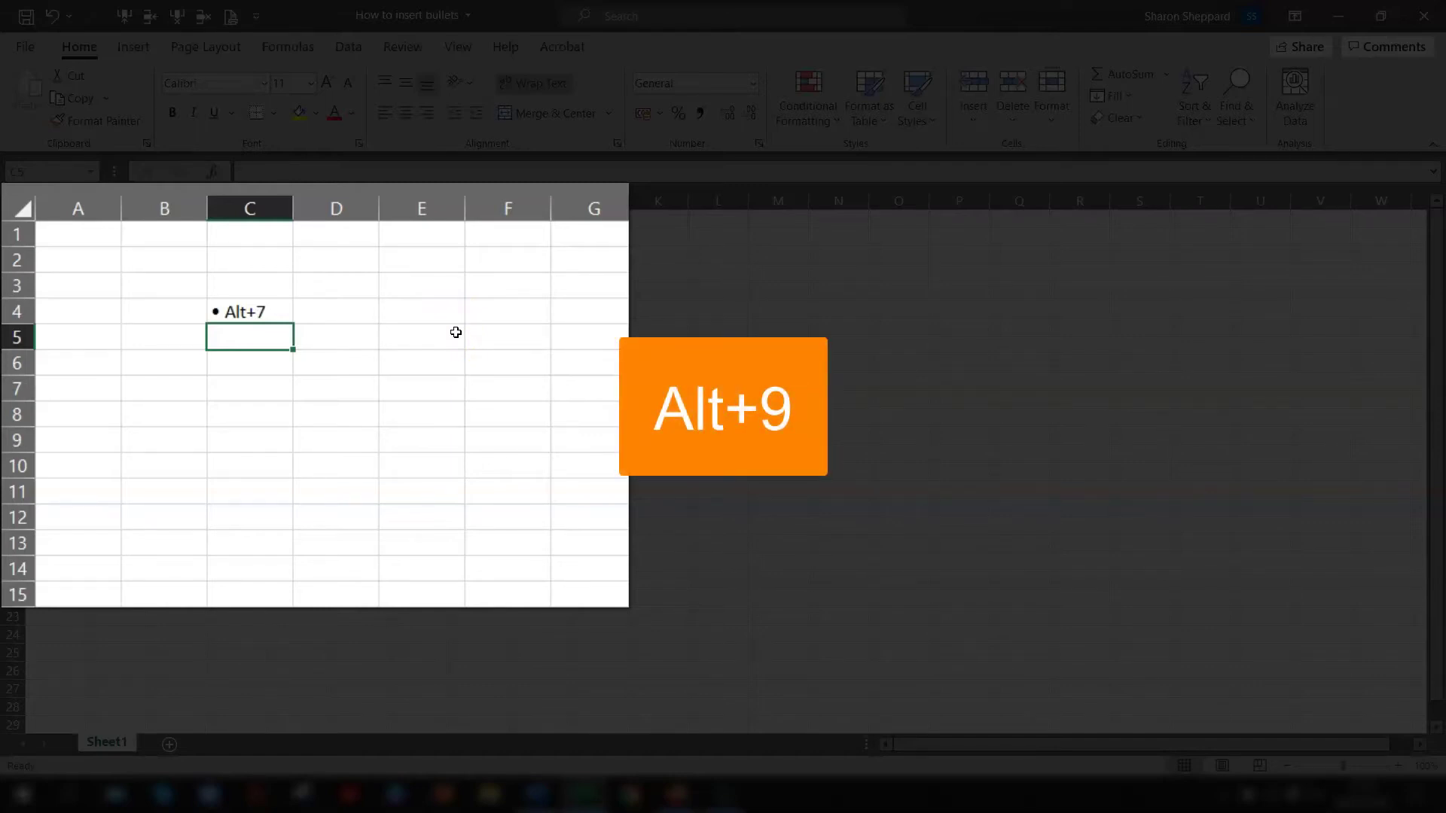
key("alt+9")
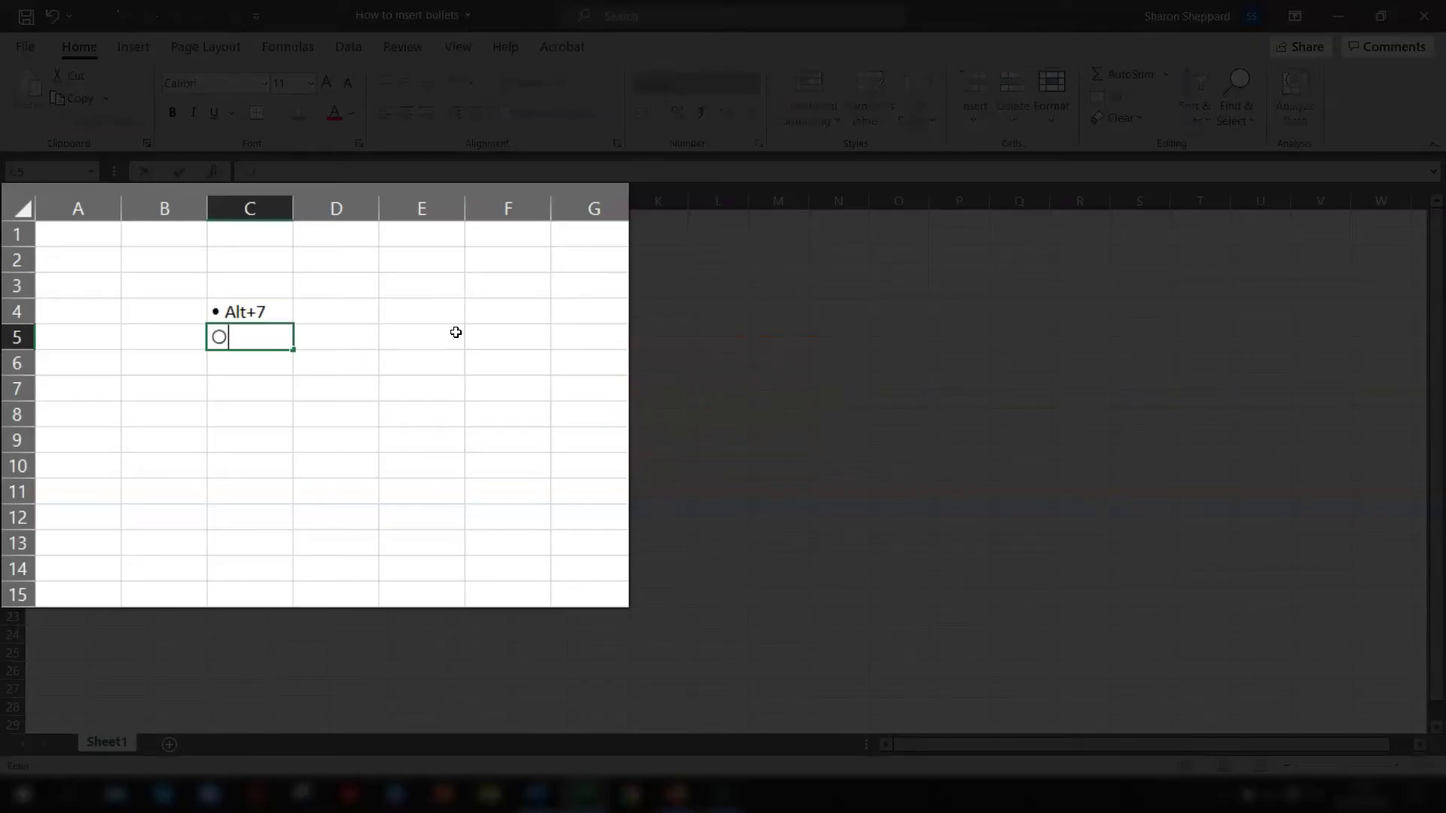
type("Alt+9")
key("Return")
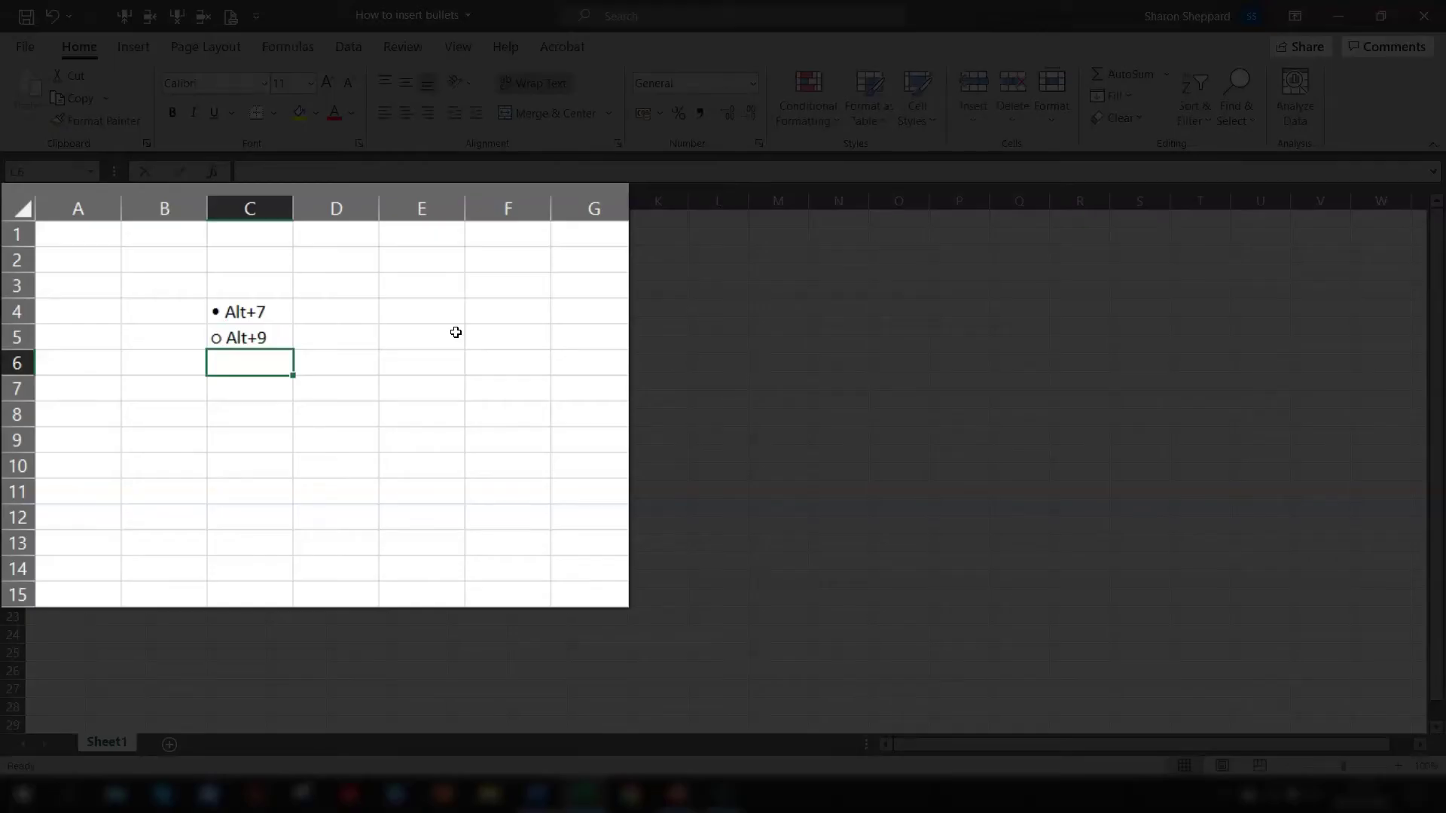
key("Up")
key("Up")
key("Down")
key("Up")
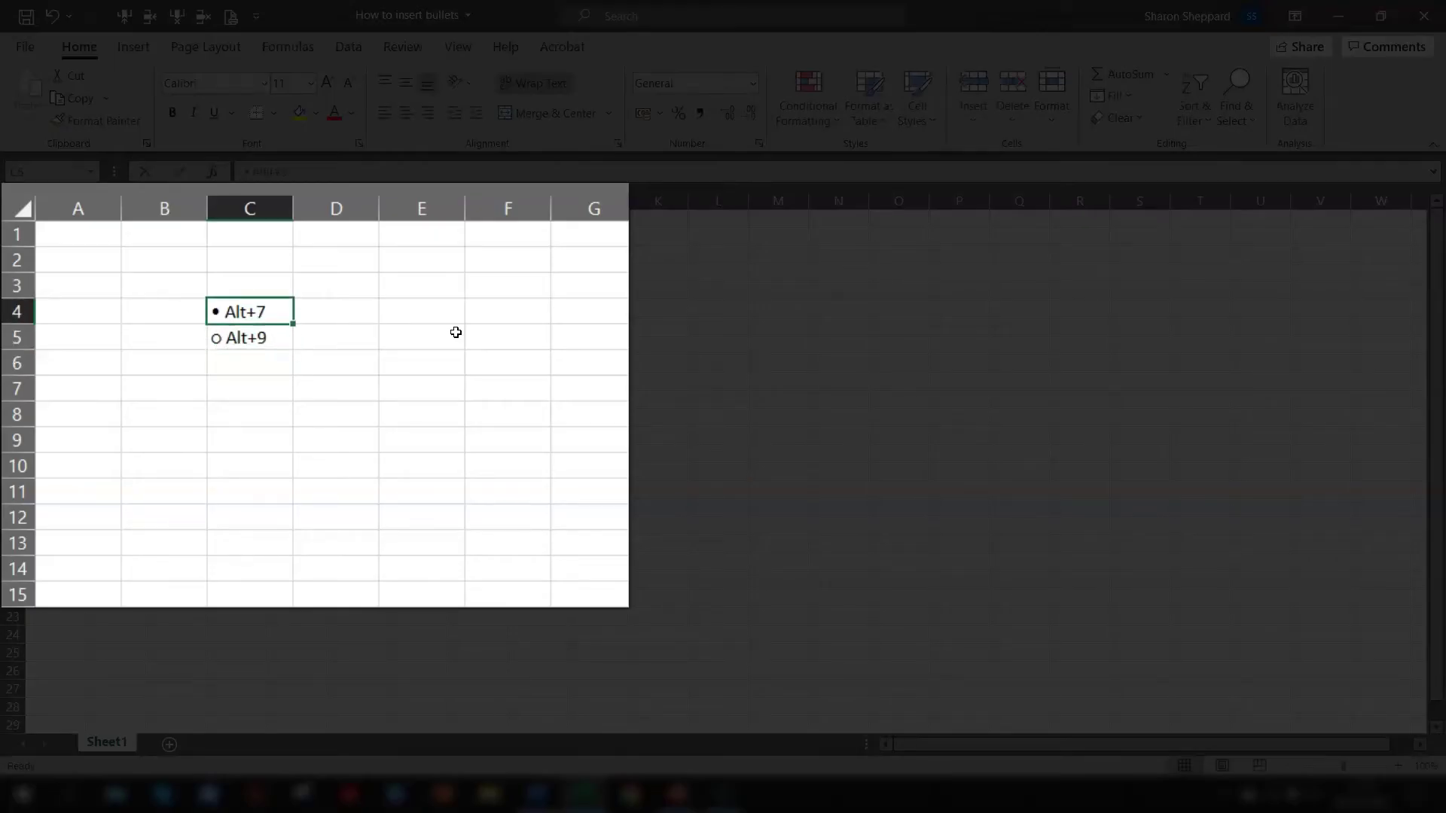
key("Down")
key("Down")
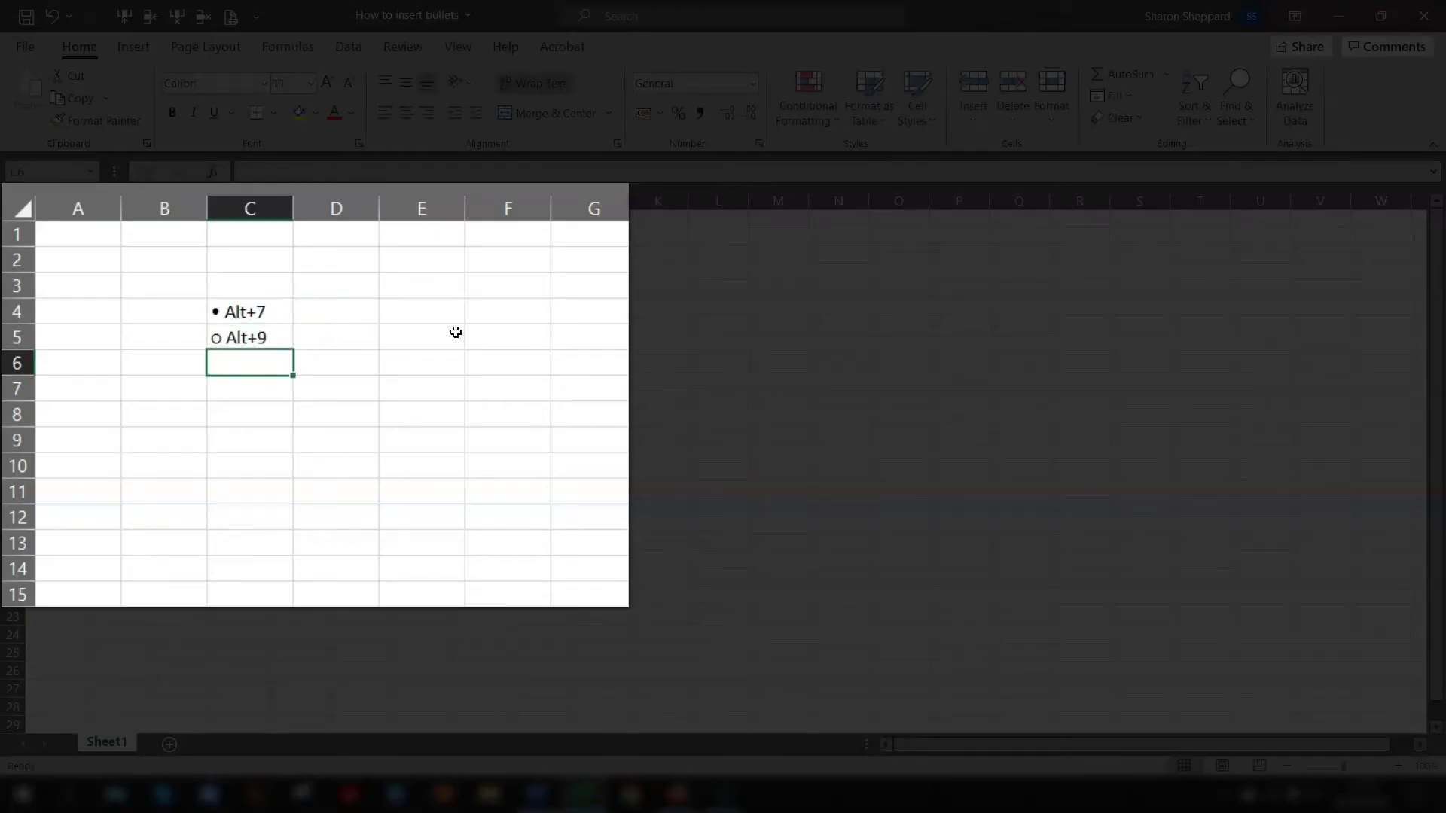
Add a second bulleted line 'gives another bullet' inside cell C4 with Alt+Enter and Alt+7.
key("Up")
key("Up")
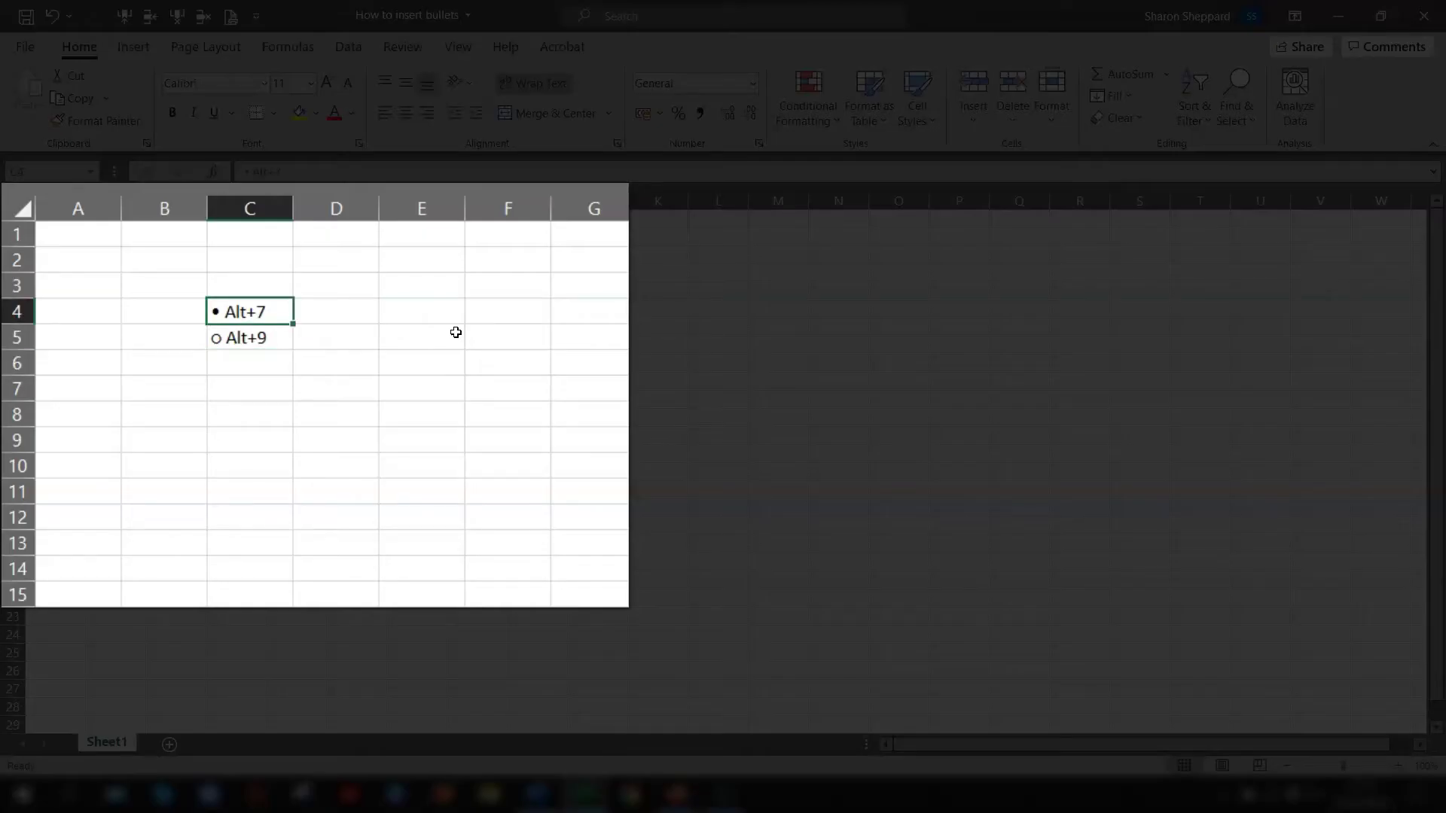
key("F2")
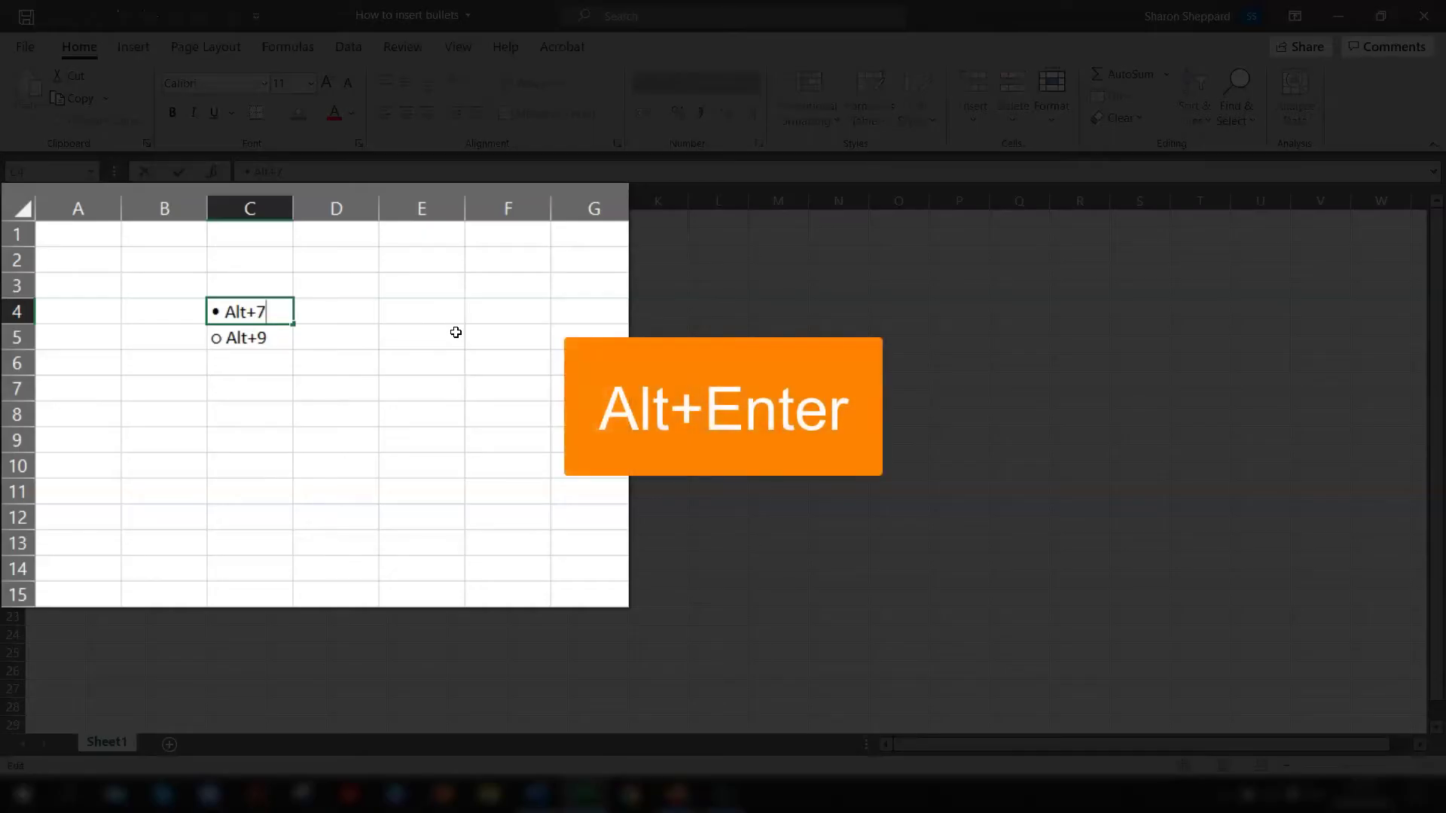
key("alt+Return")
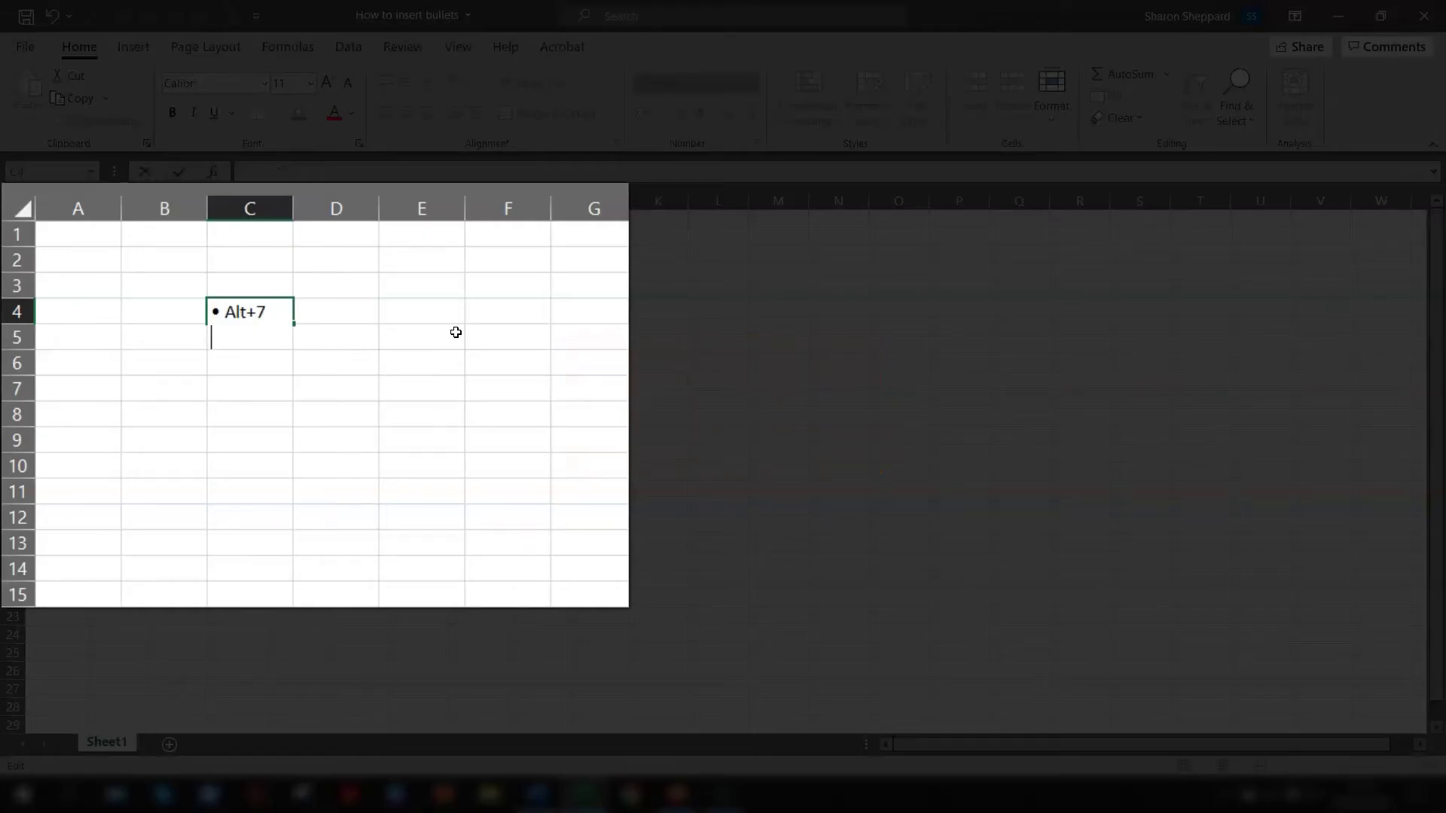
key("alt+7")
type("gives another bullet")
key("Return")
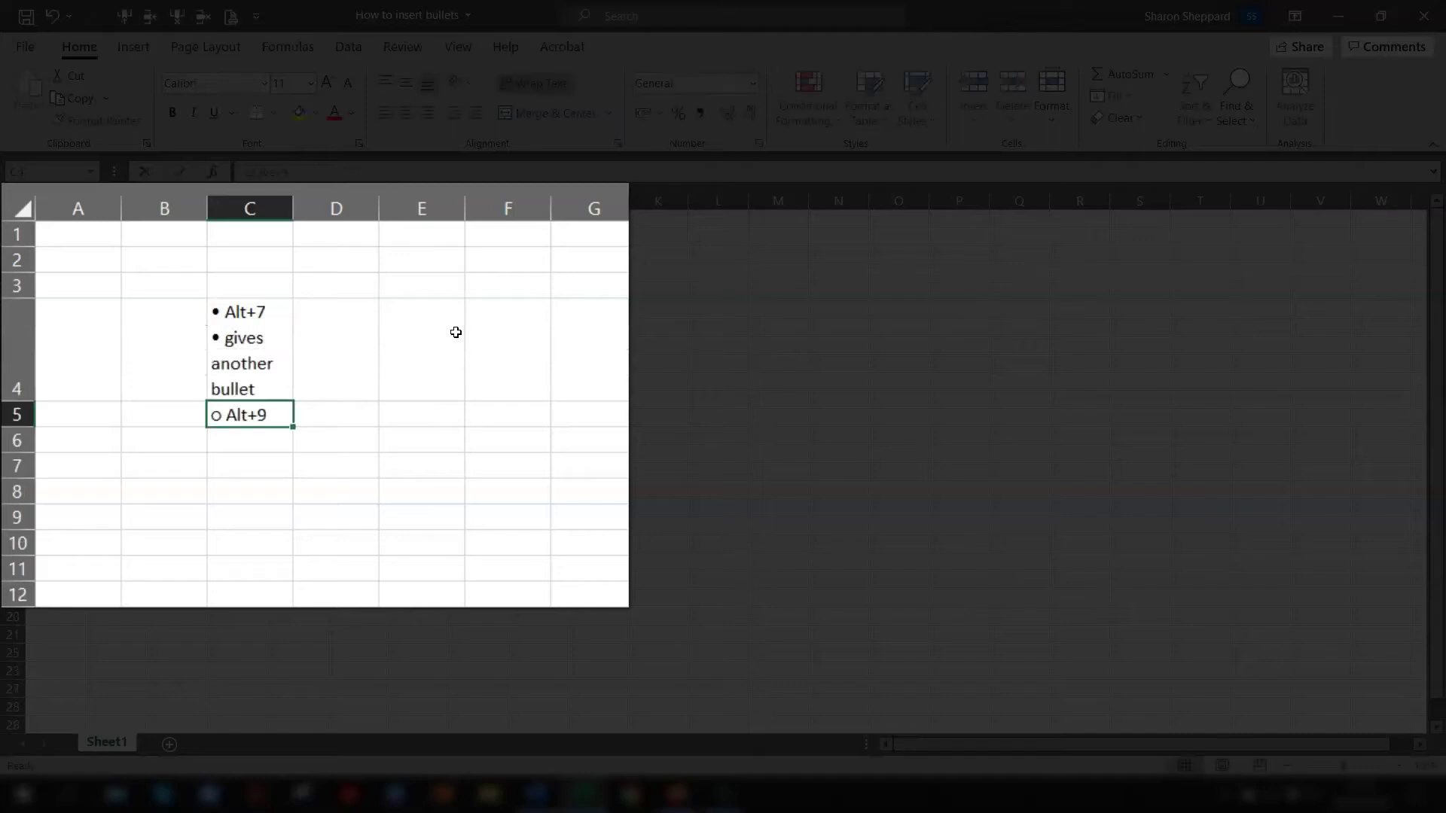
Widen column C and autofit row 4 to fit the two-line C4 entry.
left_click_drag(293, 208, 399, 207)
double_click(15, 401)
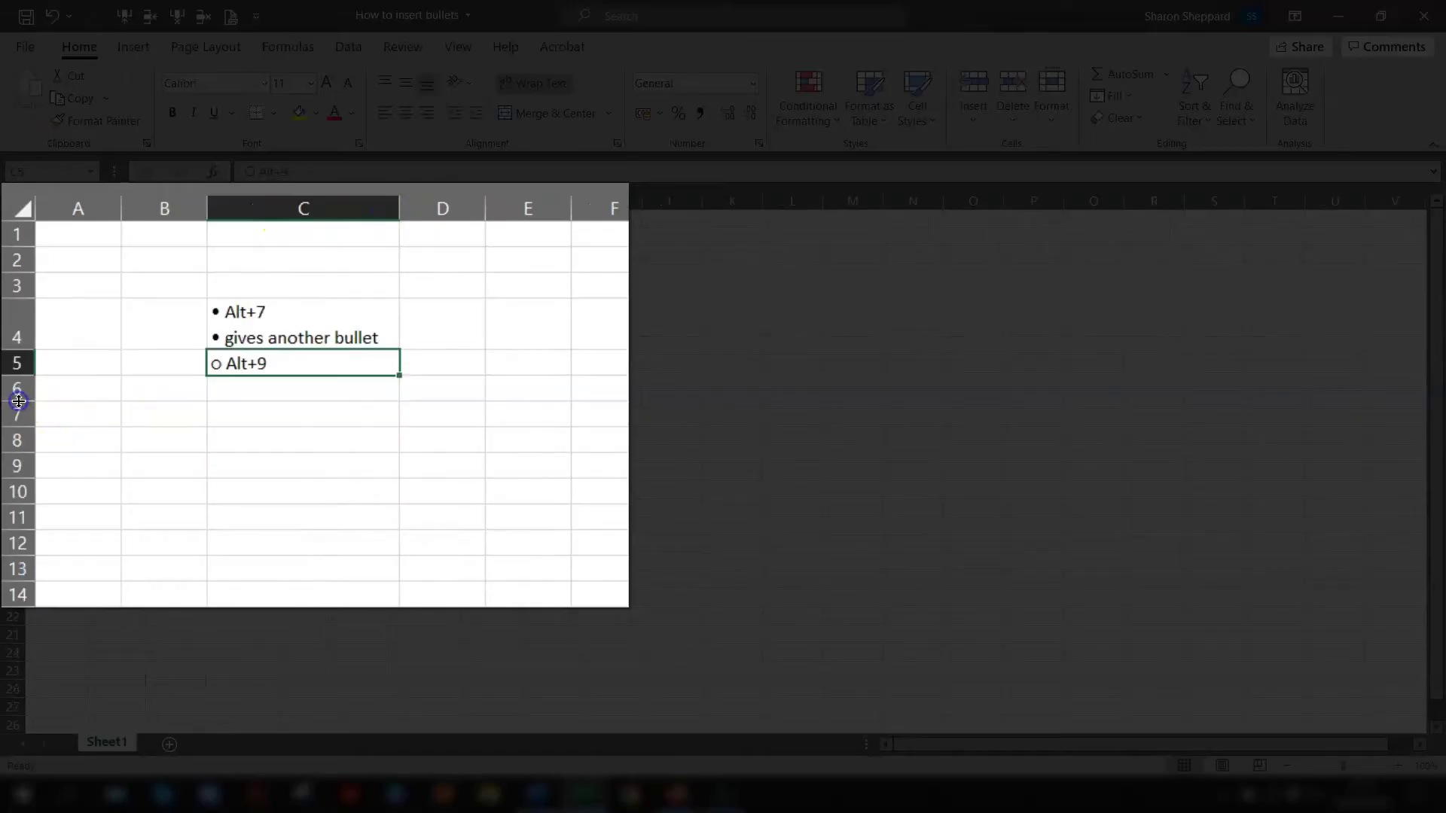
left_click(342, 419)
left_click(319, 323)
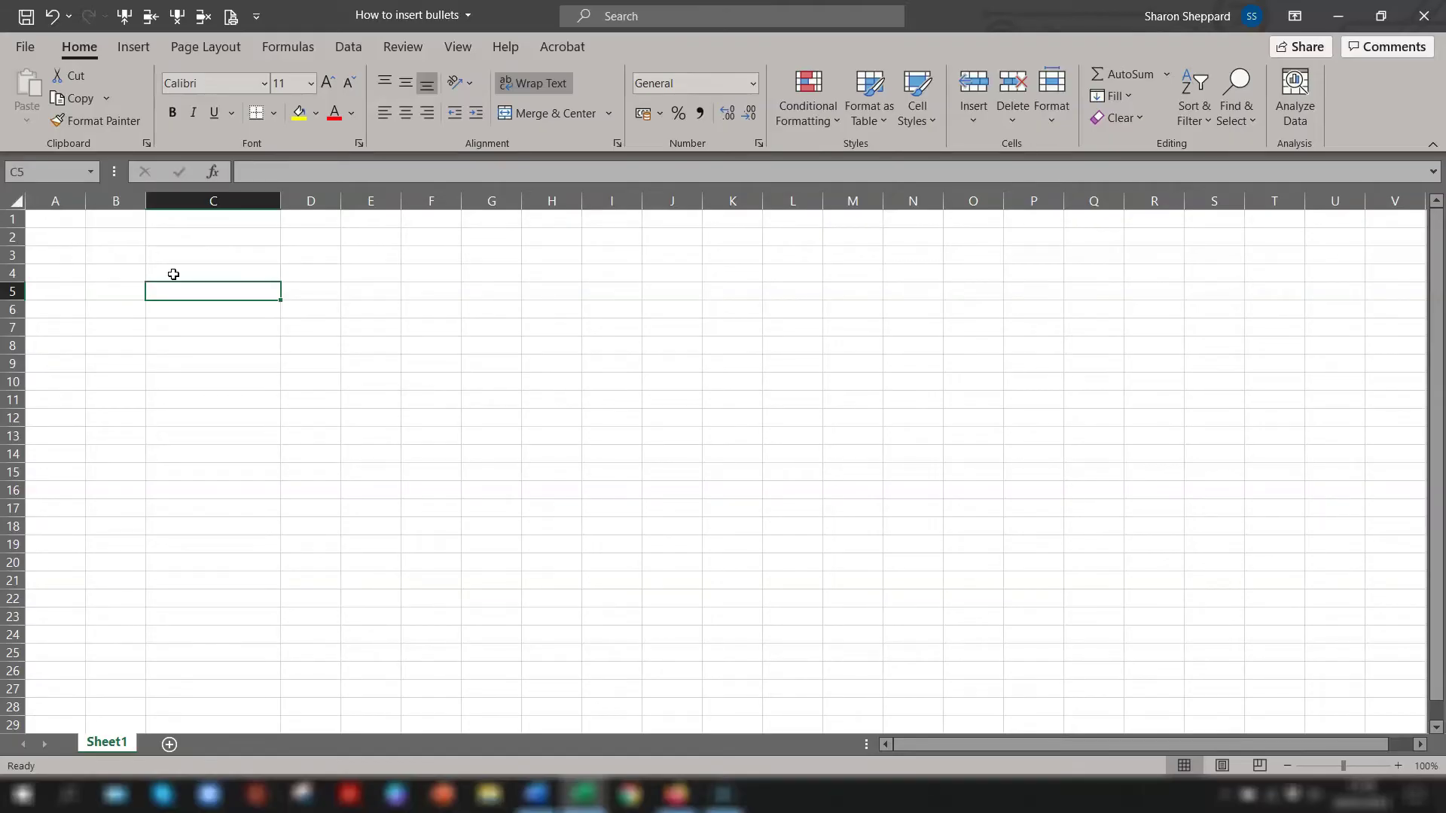
Open the Symbol dialog from the Insert ribbon's Symbols group.
left_click(126, 49)
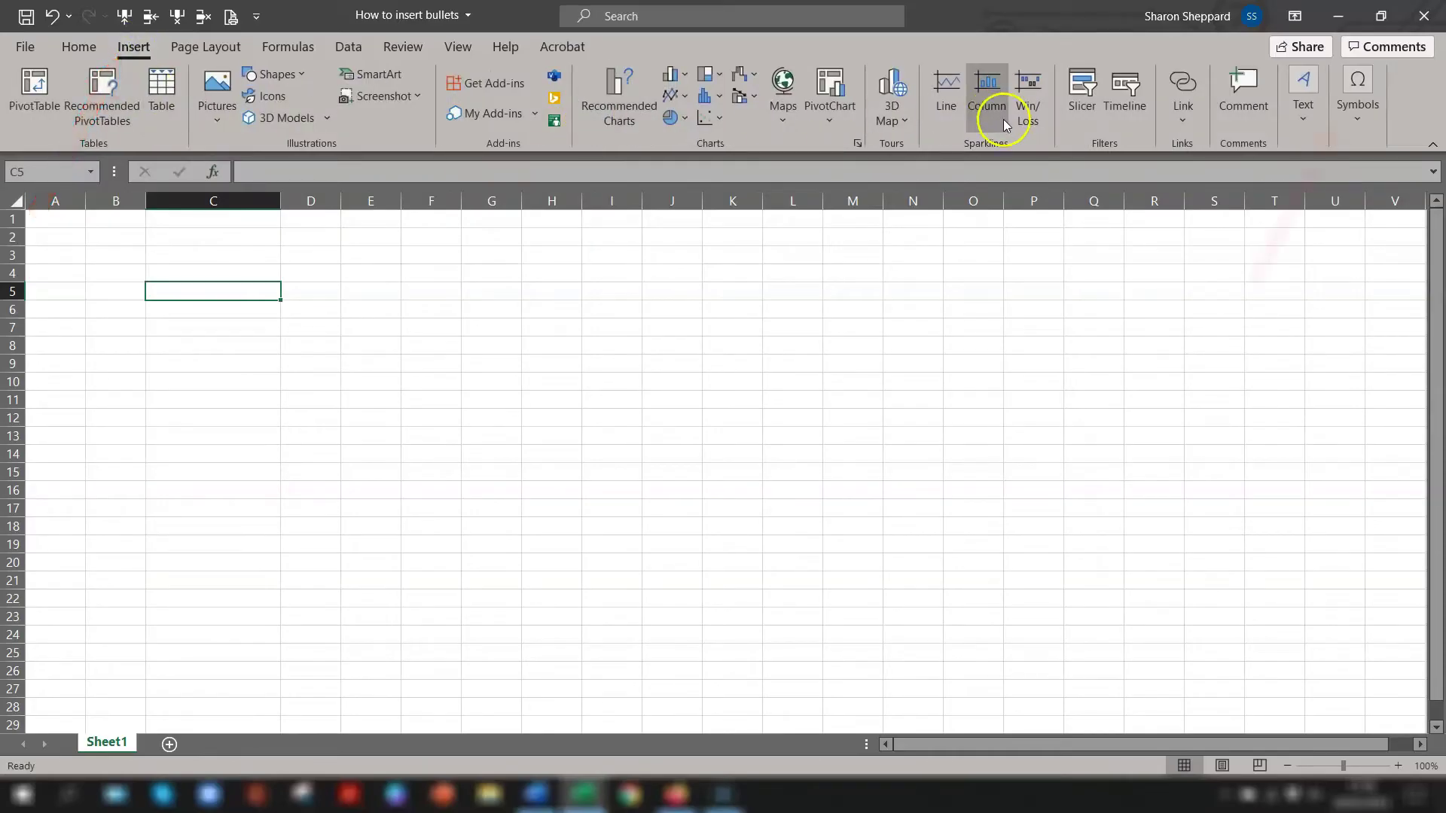
left_click(1360, 106)
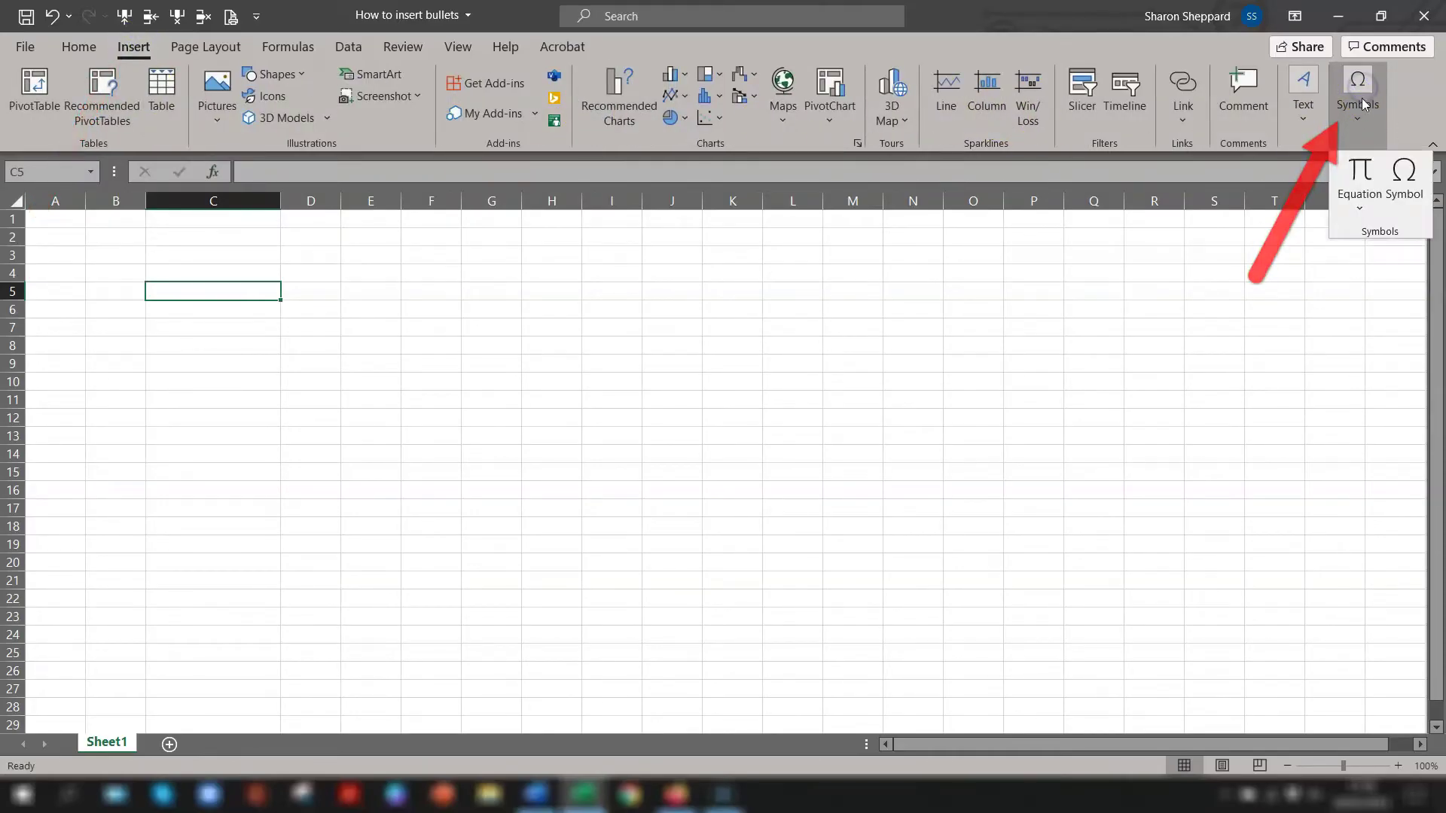
left_click(1402, 177)
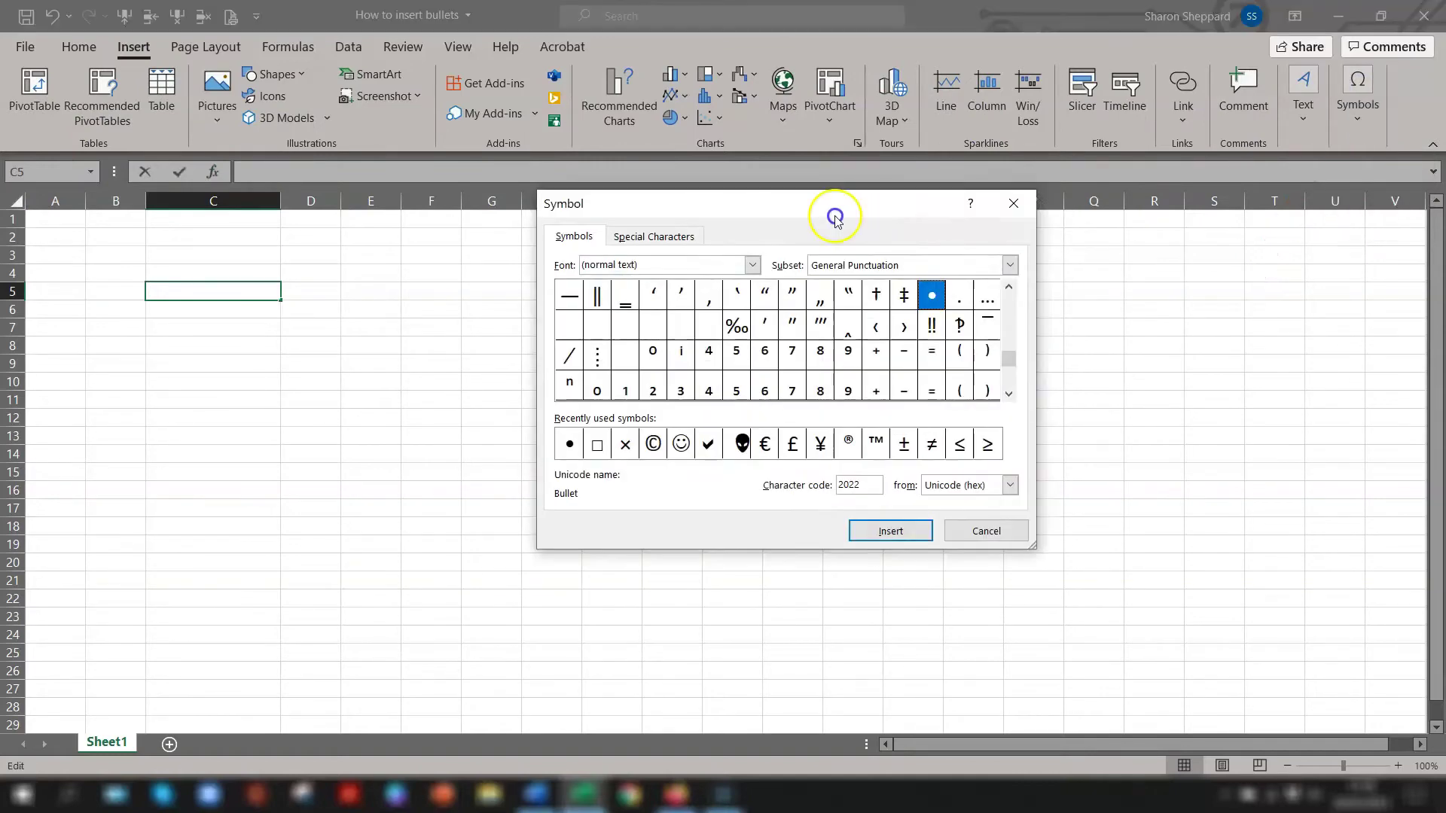
Insert the Webdings megaphone symbol (code 86) into cell C5.
left_click_drag(838, 202, 702, 196)
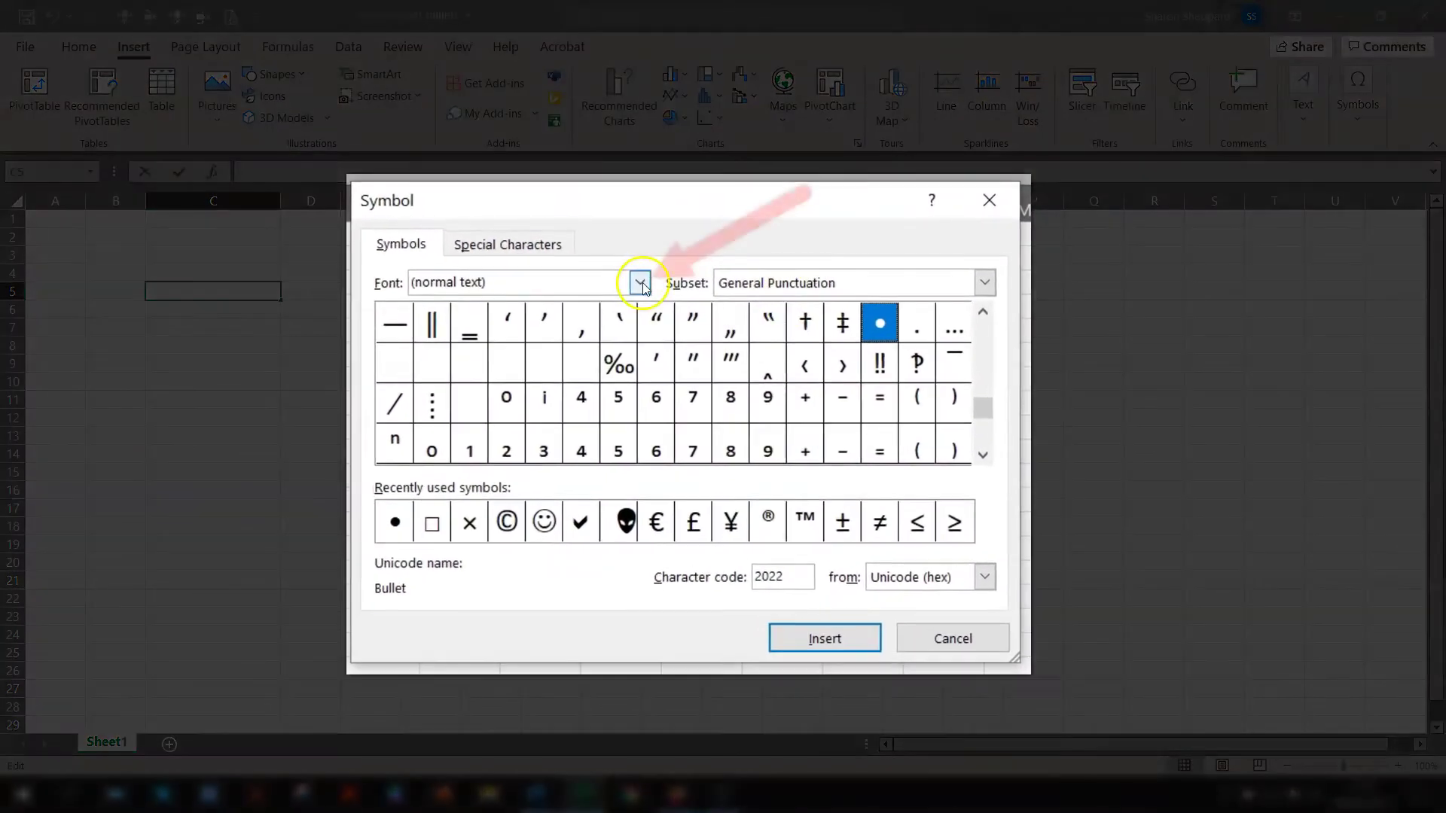
left_click(599, 267)
left_click(645, 329)
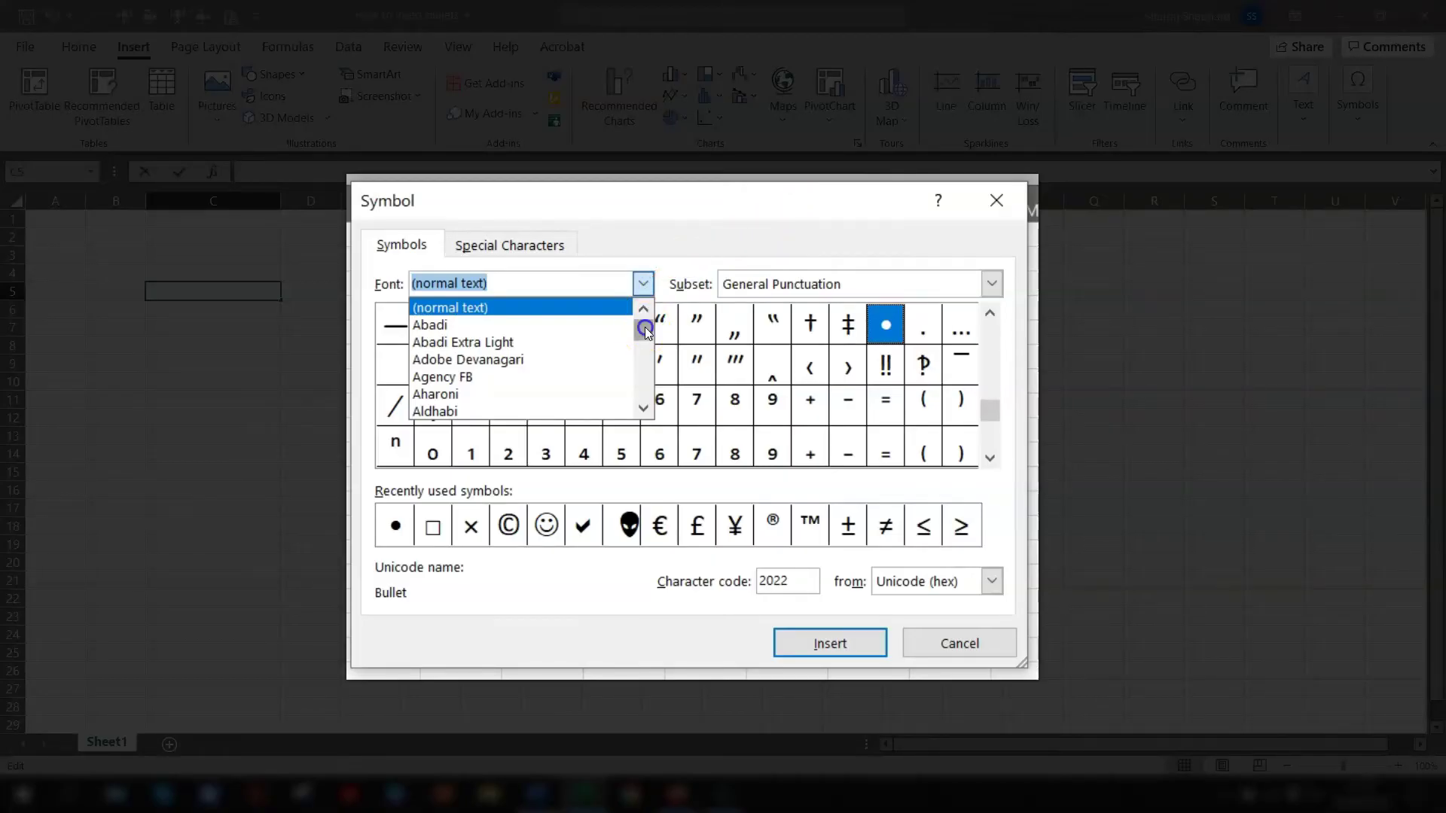
left_click_drag(646, 332, 644, 402)
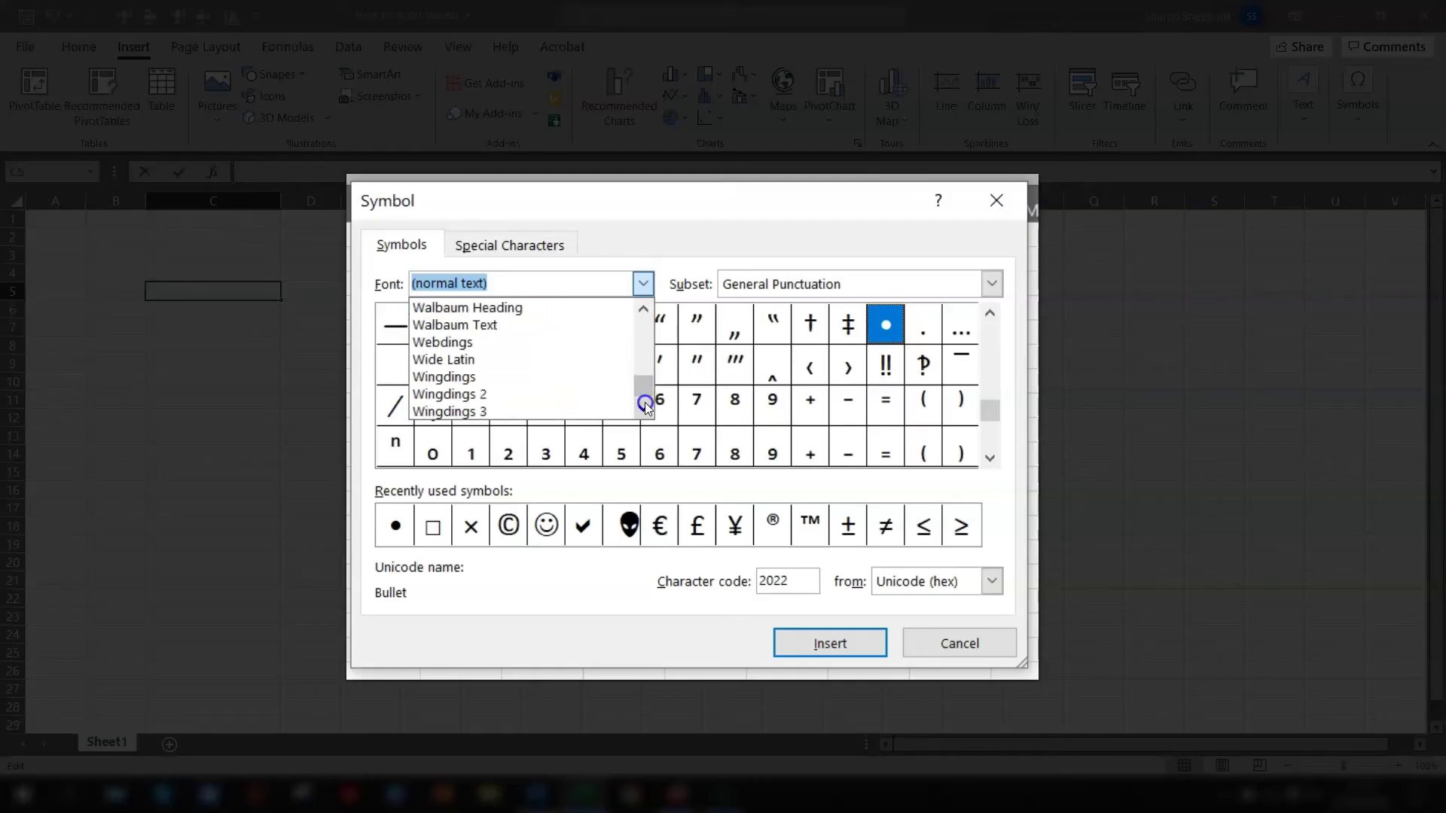
left_click(455, 377)
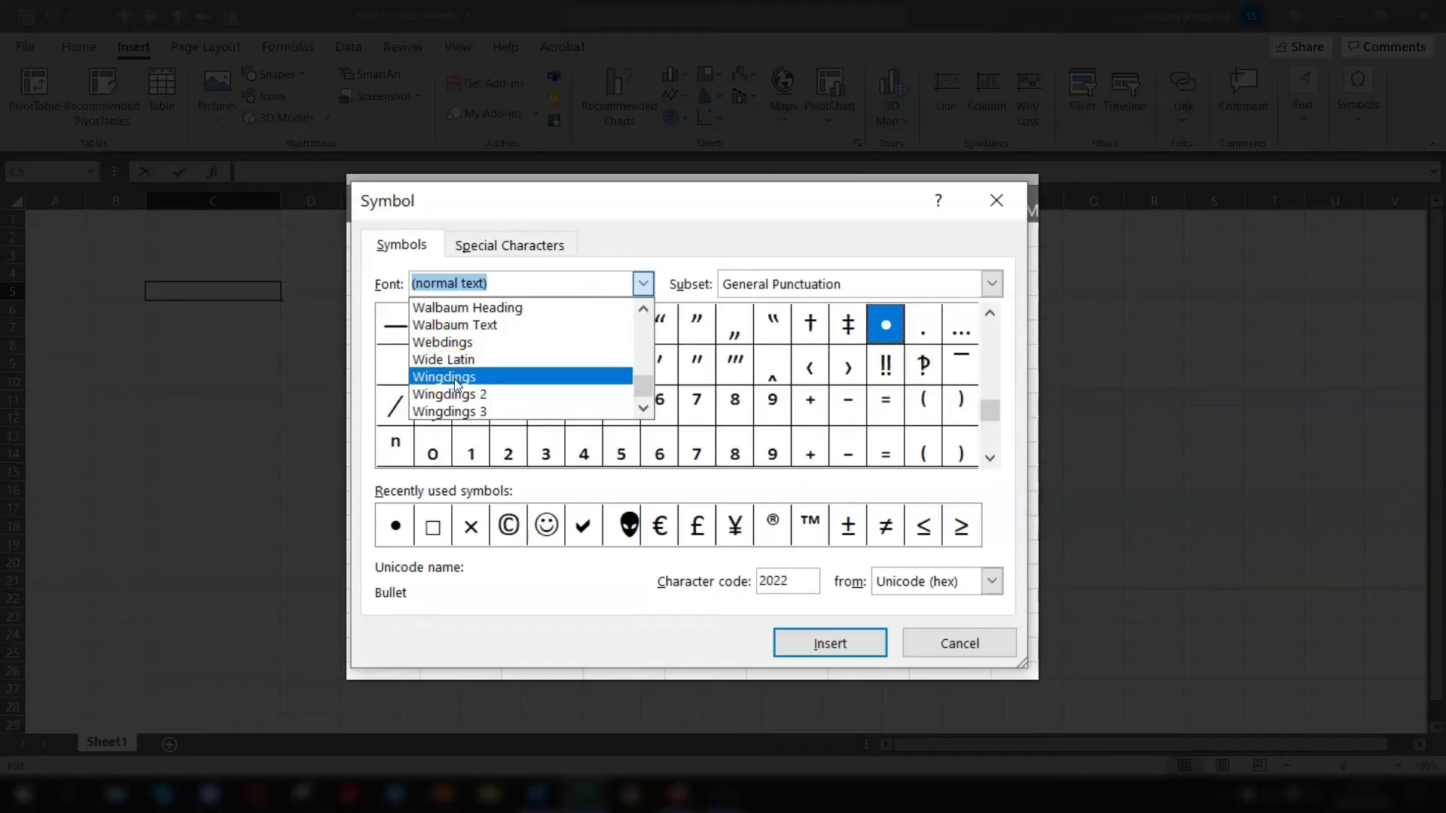
left_click(455, 344)
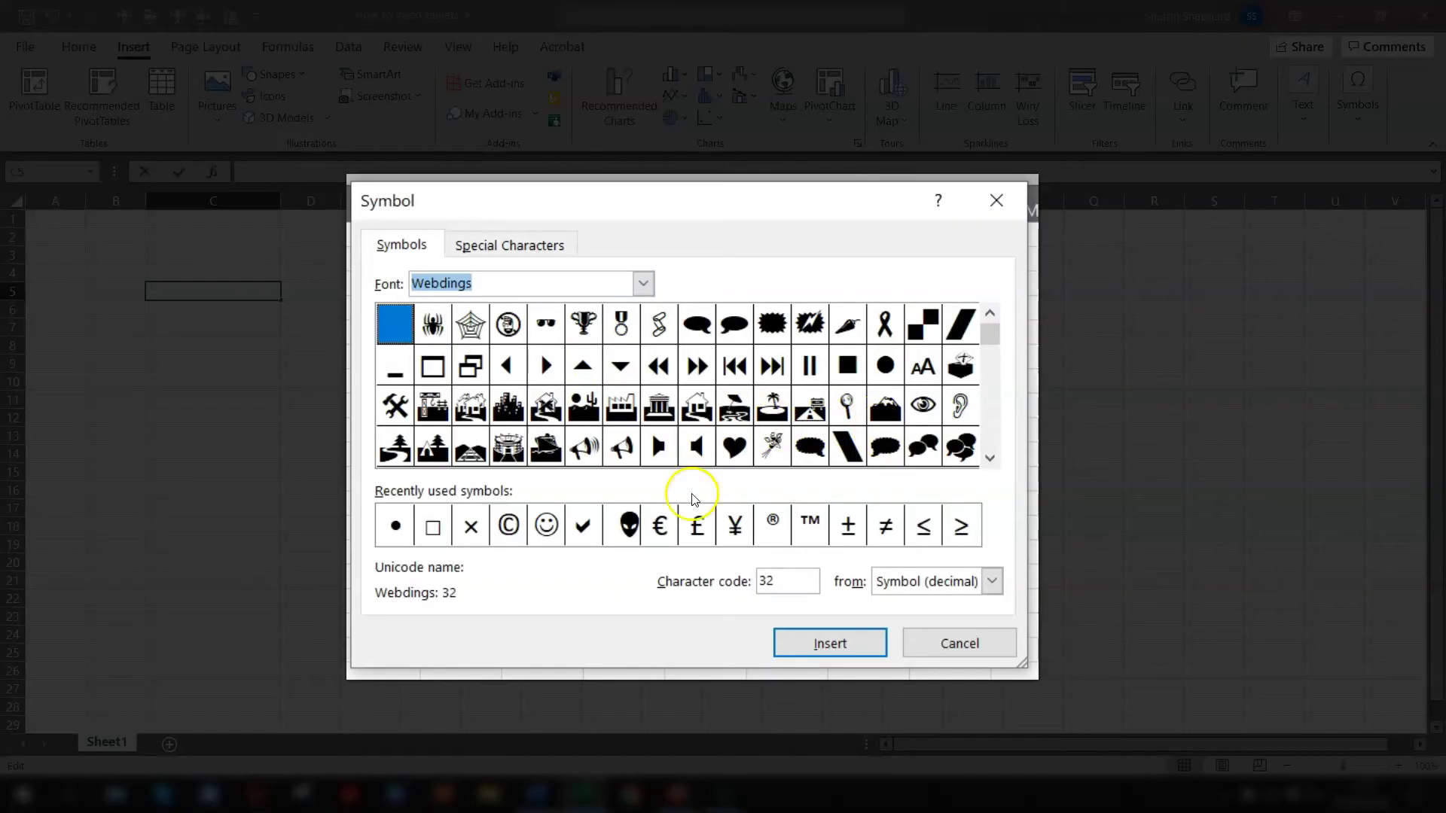
left_click(621, 446)
left_click(823, 646)
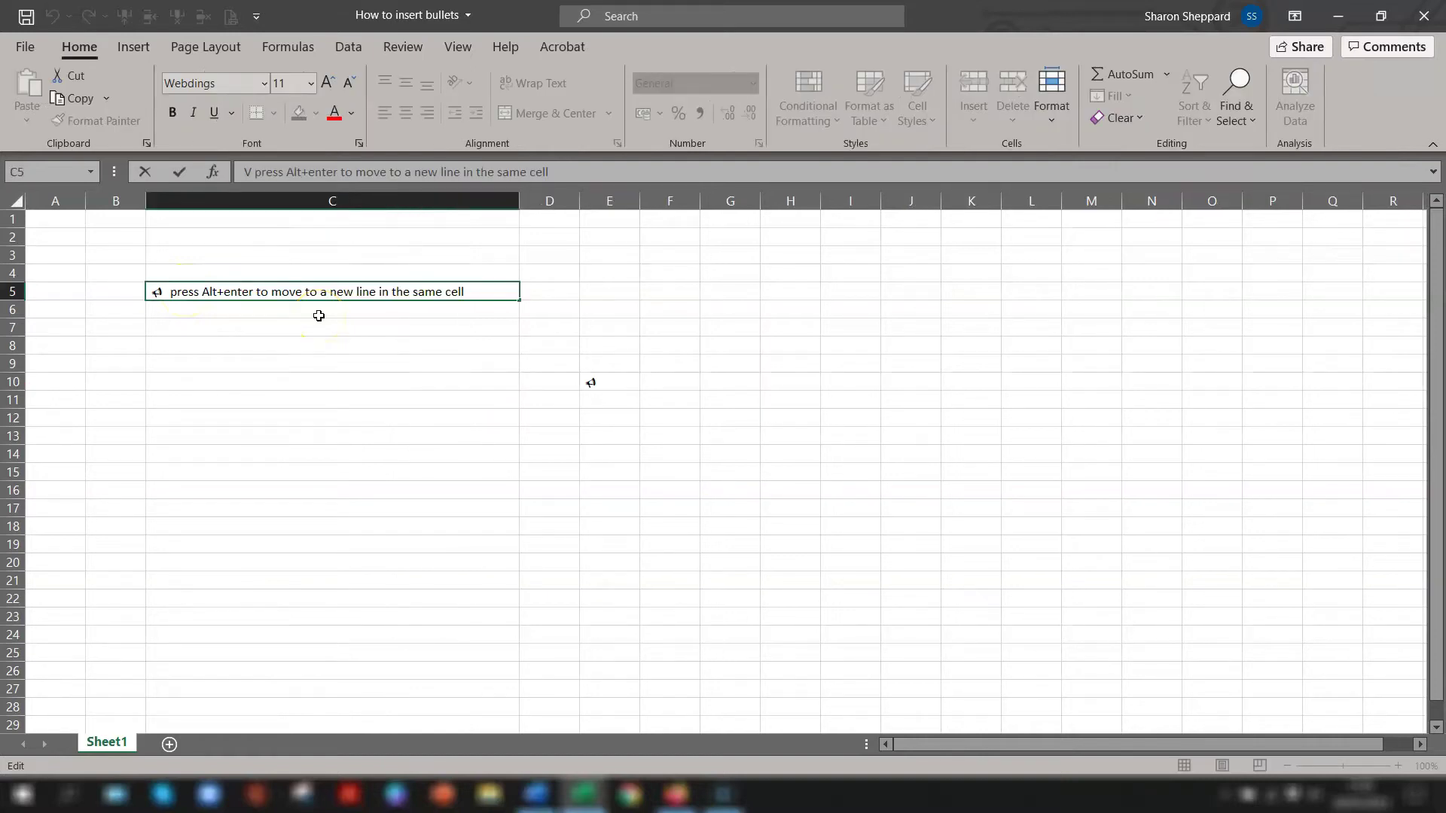
Add a second megaphone-bulleted line to C5, then delete C5's contents.
key("alt+Return")
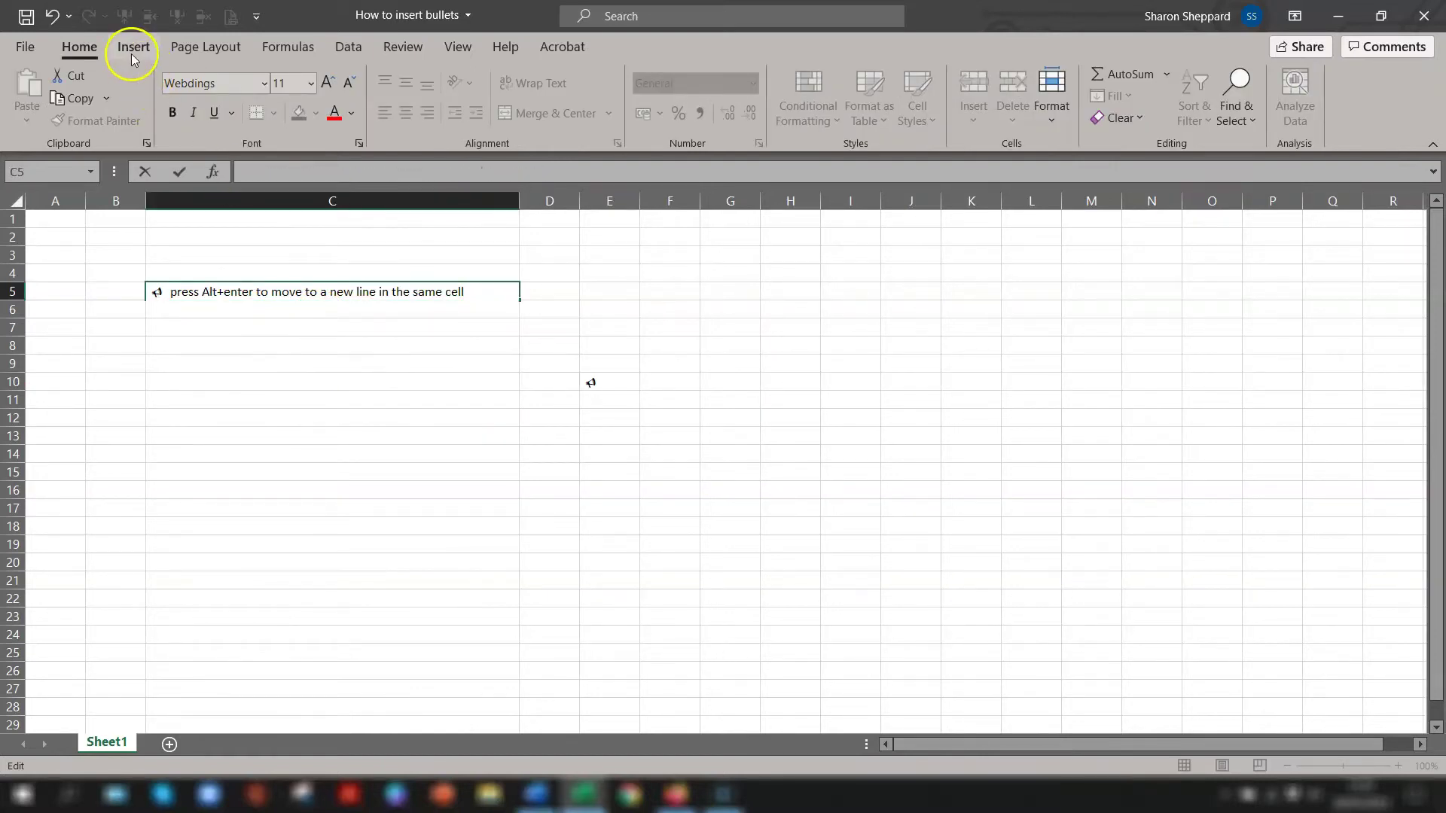
left_click(134, 47)
left_click(1373, 88)
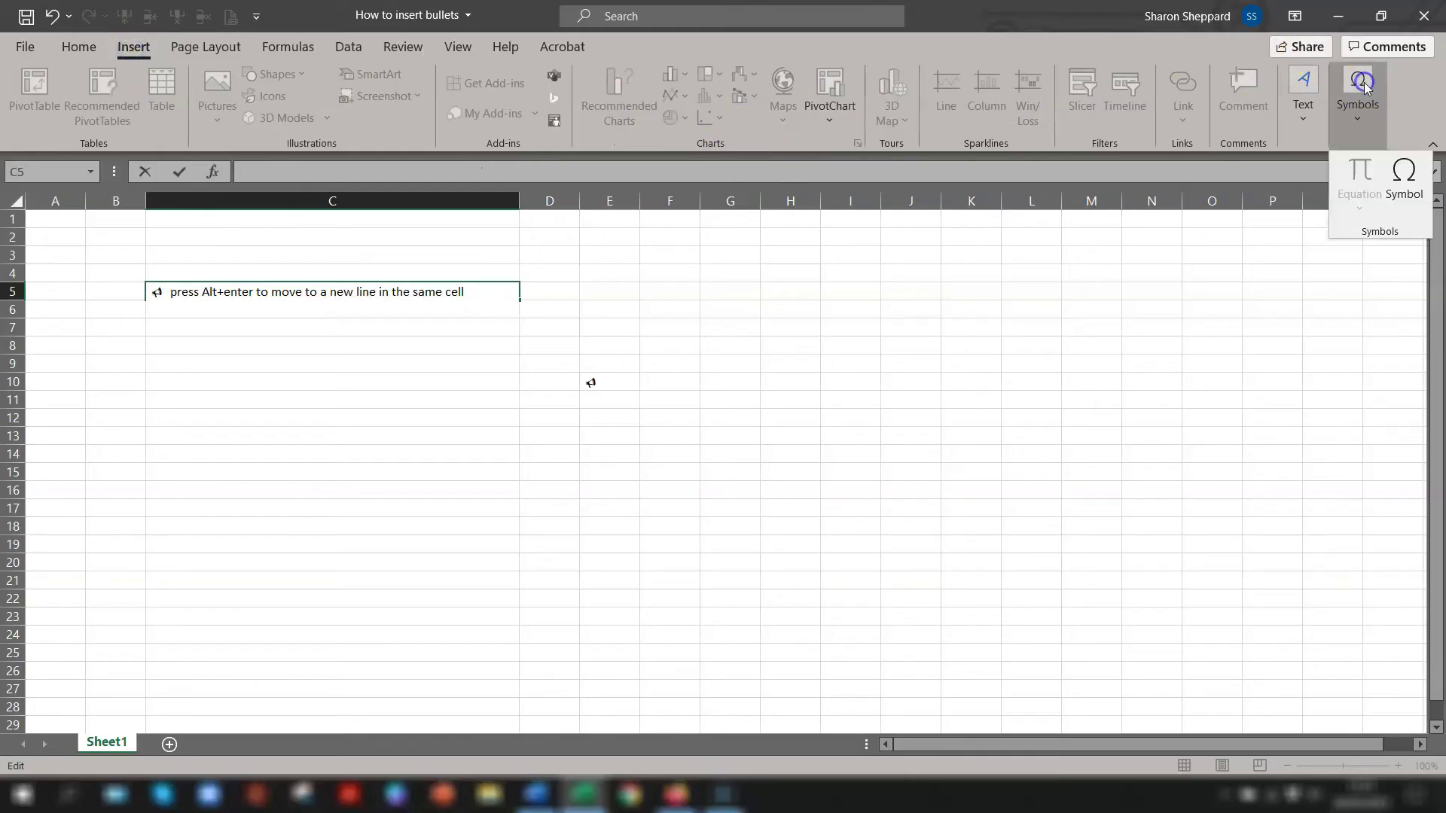
left_click(1406, 183)
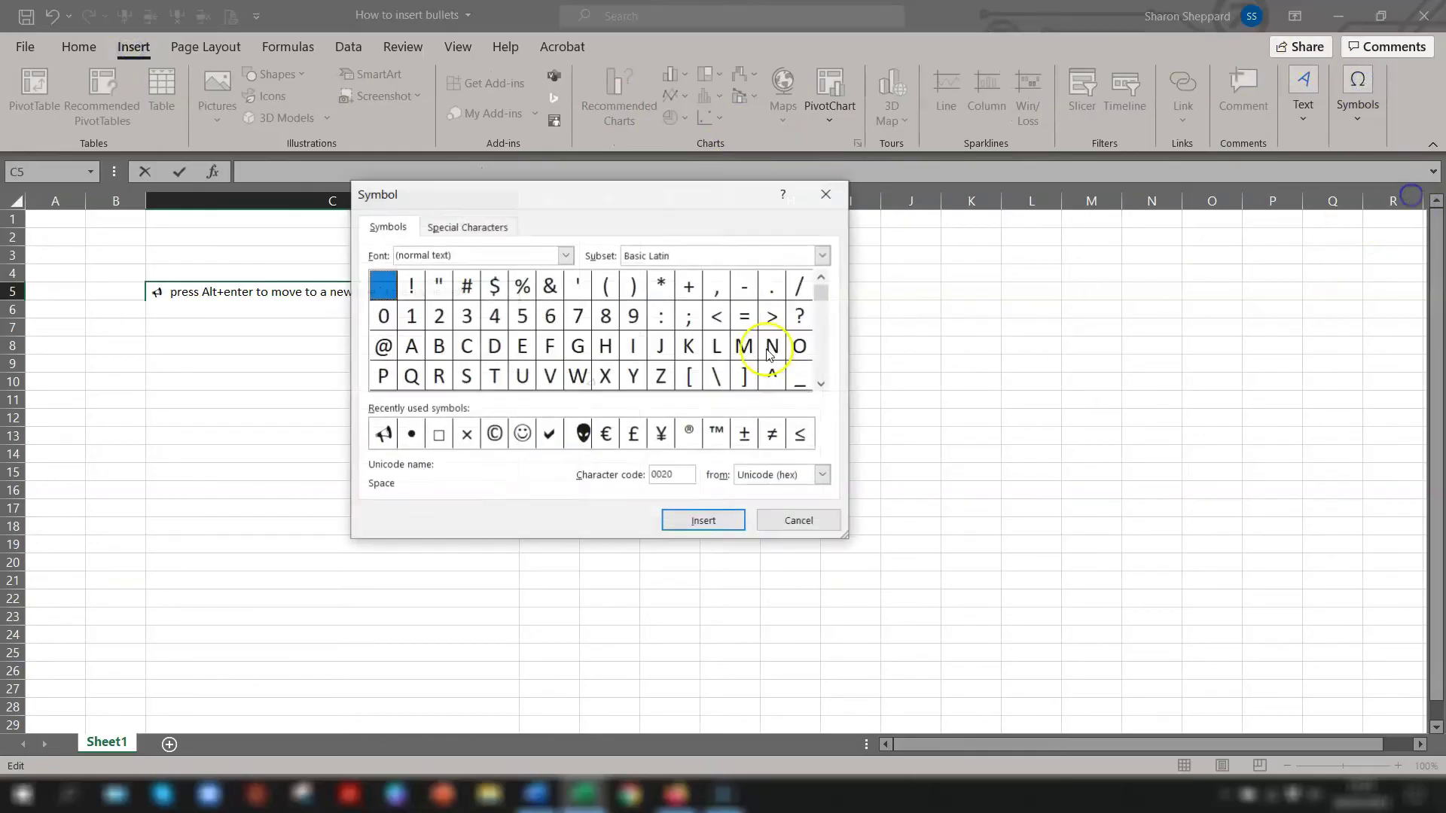
left_click(382, 434)
left_click(704, 520)
left_click(792, 531)
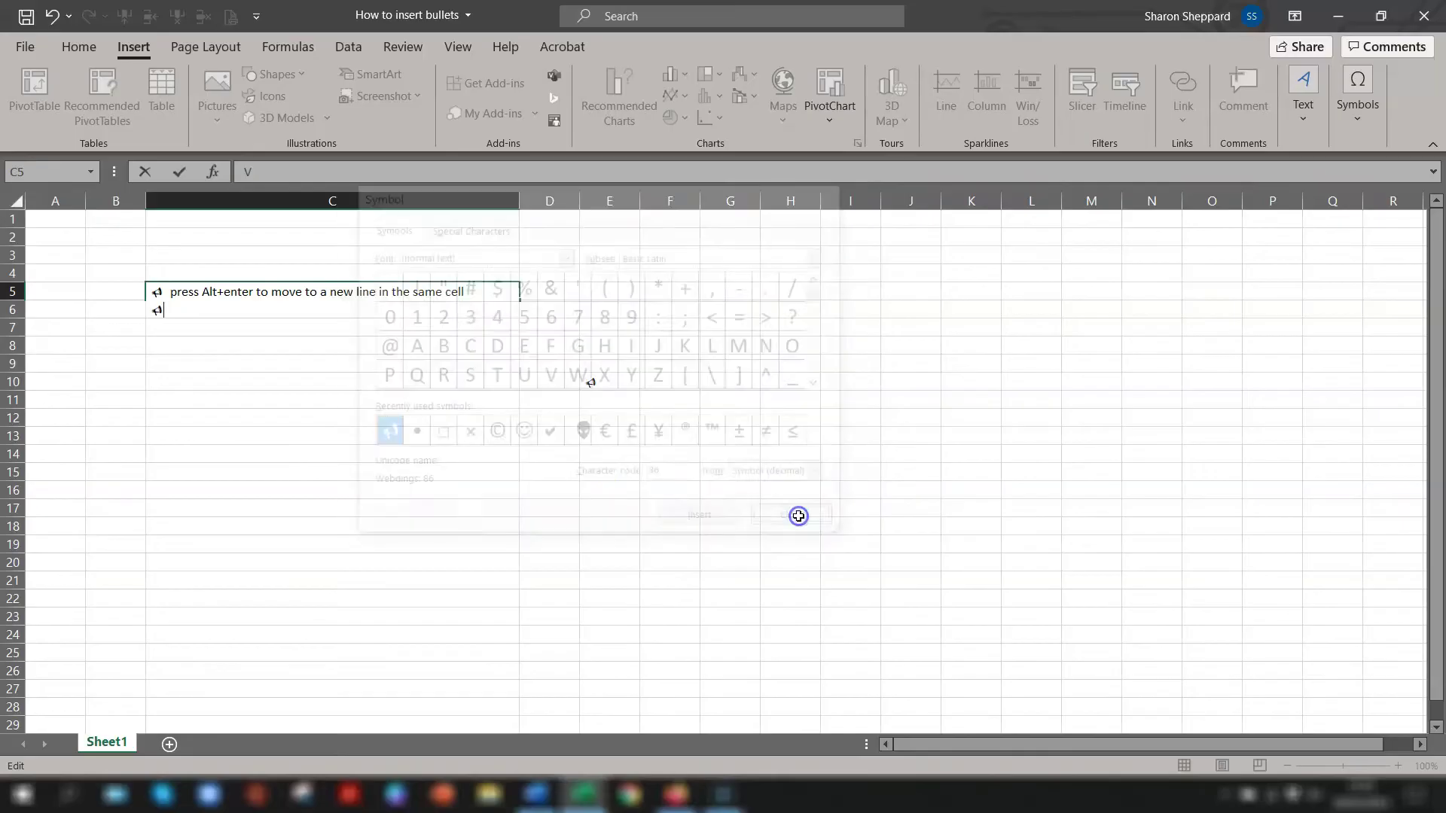
key("Return")
key("Up")
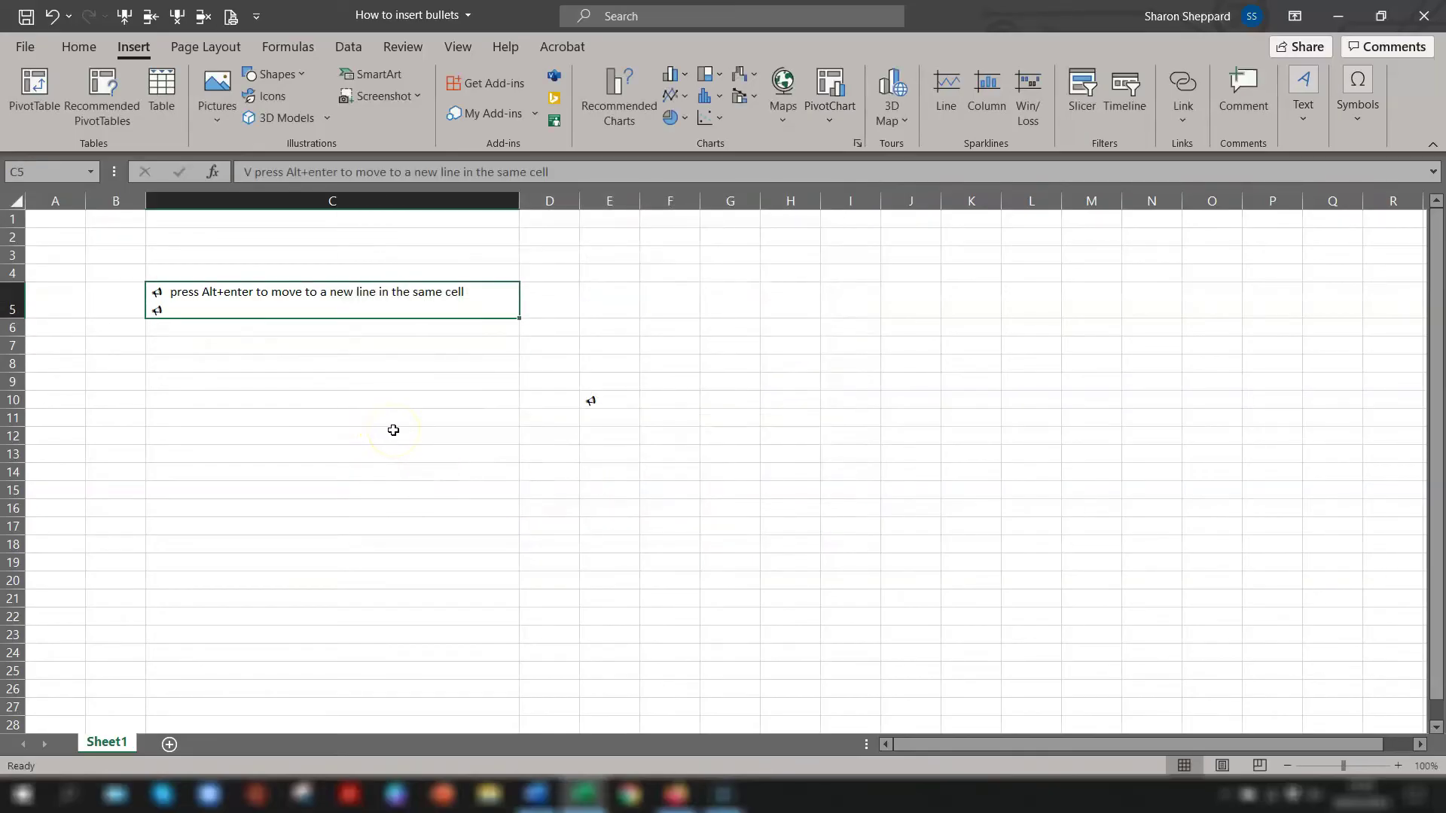
key("Delete")
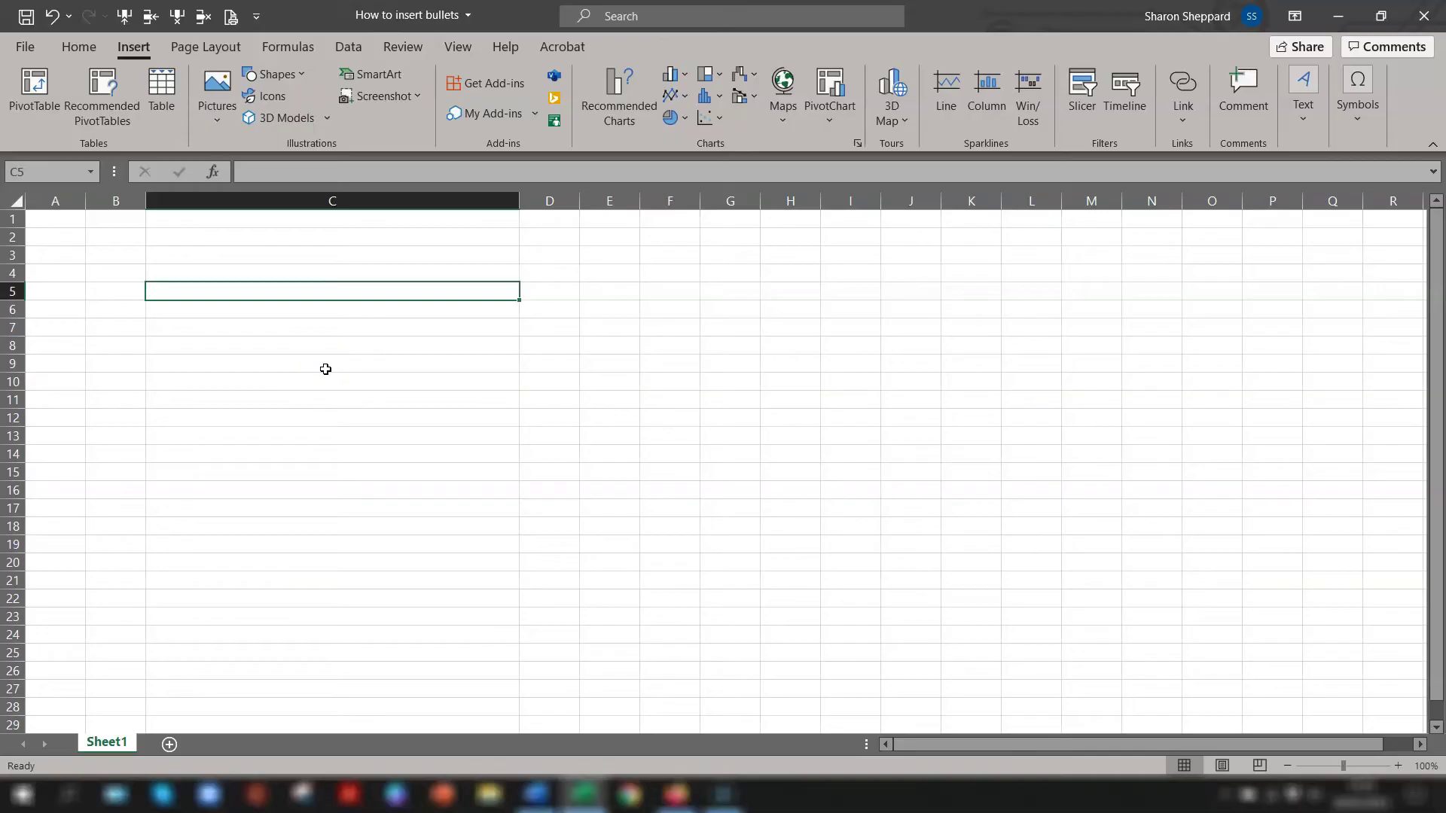
Copy the four-item bulleted list from Word and paste it into Excel cells C5–C8.
left_click(544, 793)
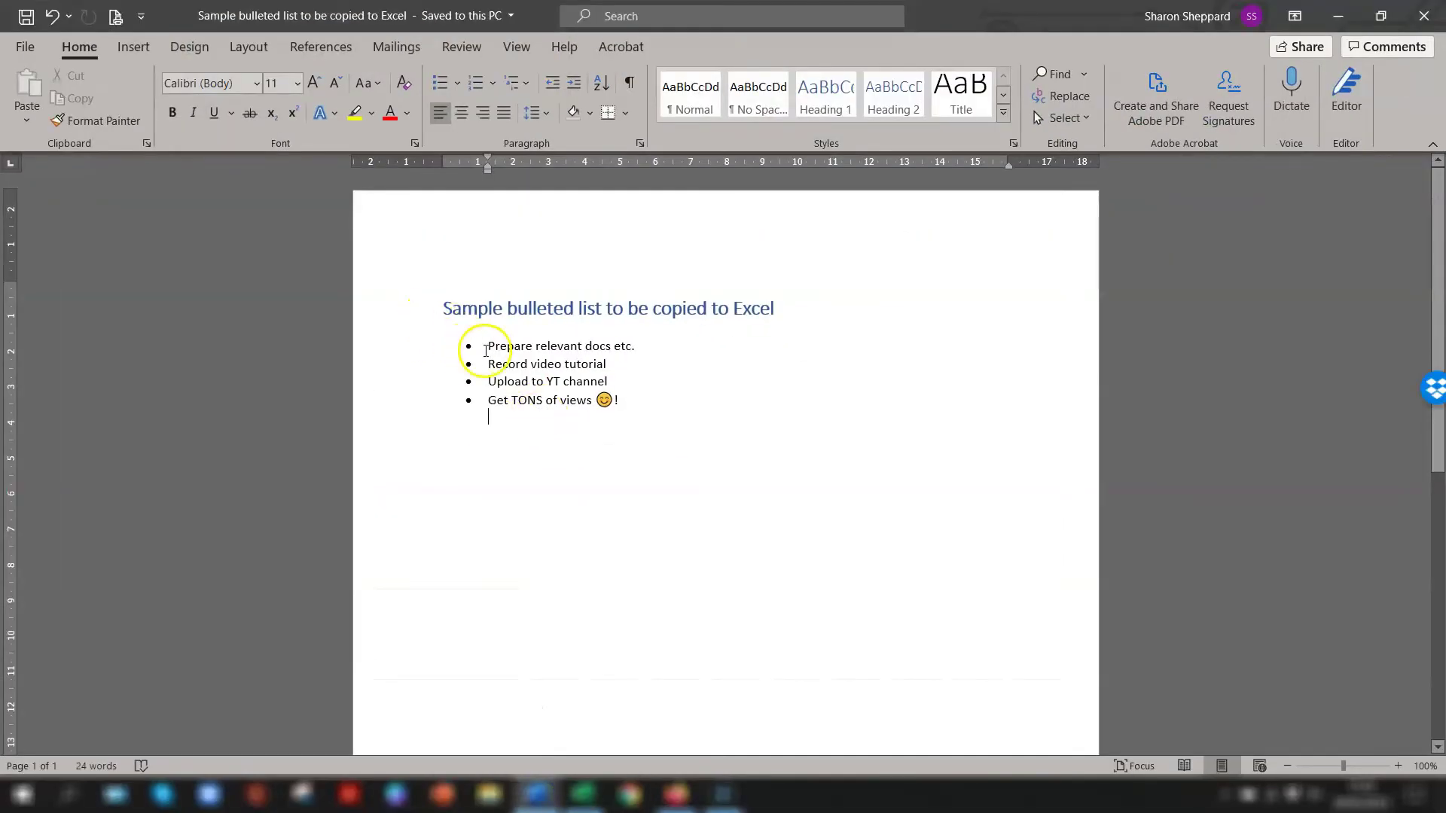
left_click_drag(488, 346, 626, 398)
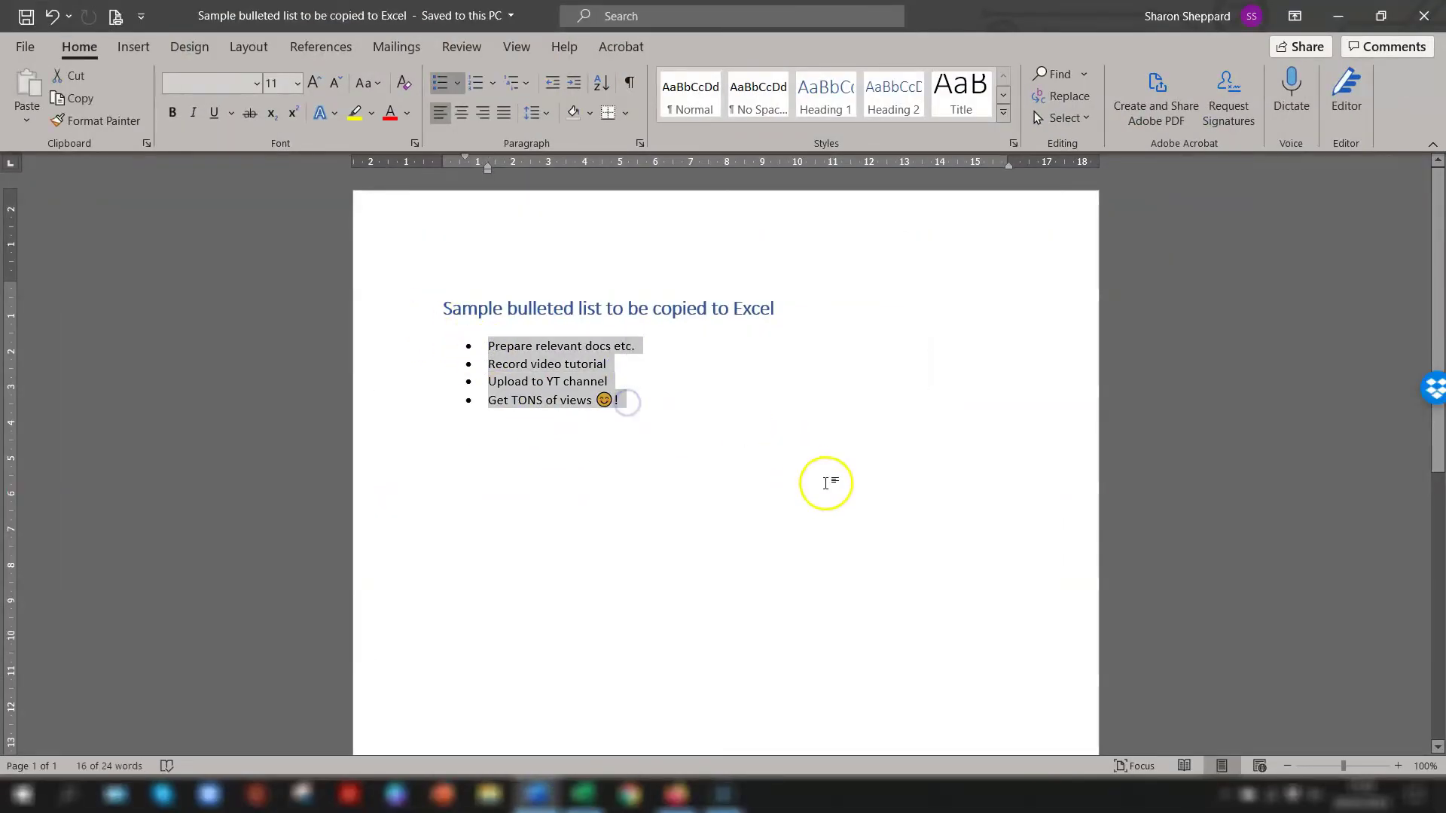
key("ctrl+c")
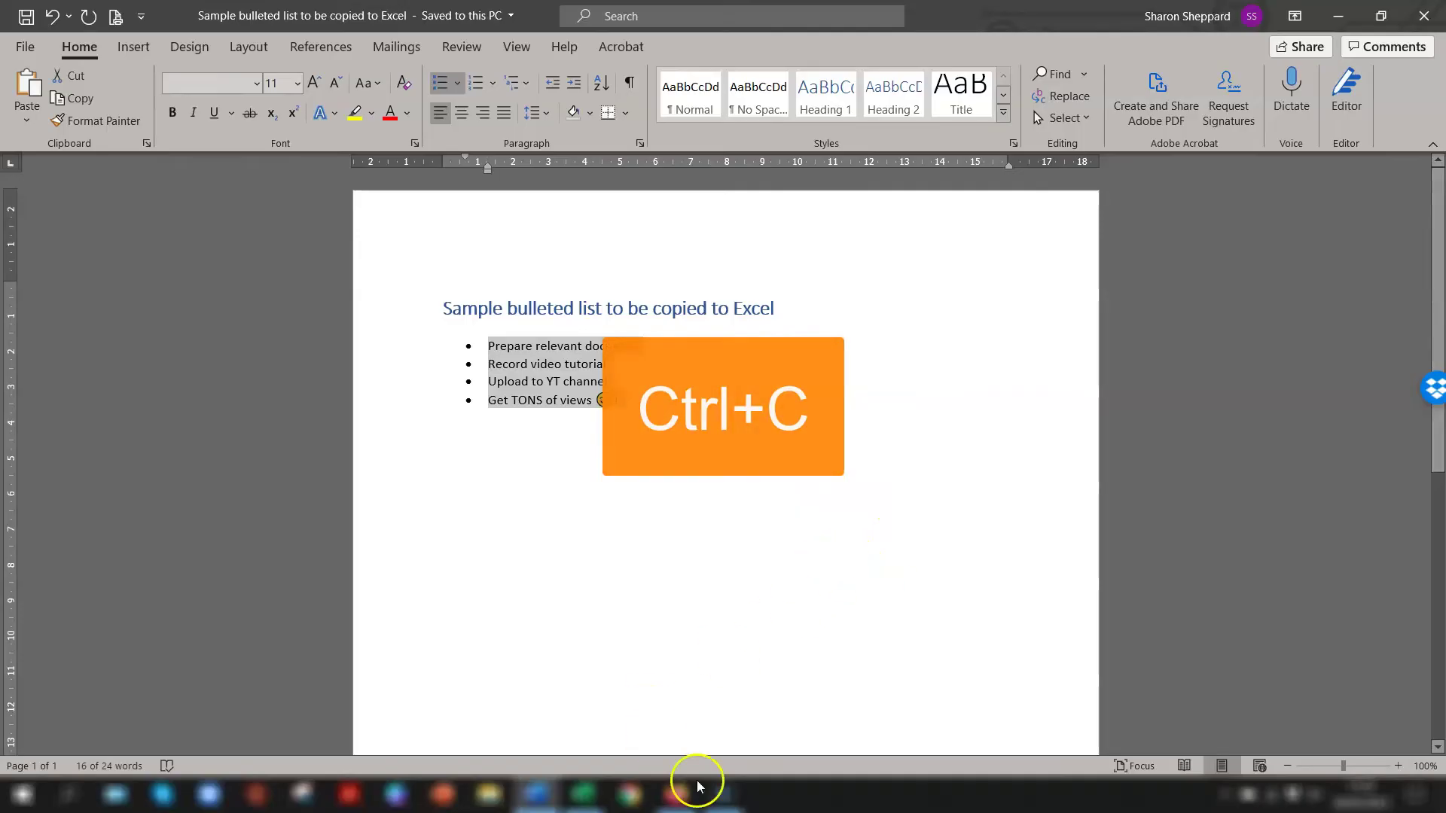
left_click(586, 793)
key("ctrl+v")
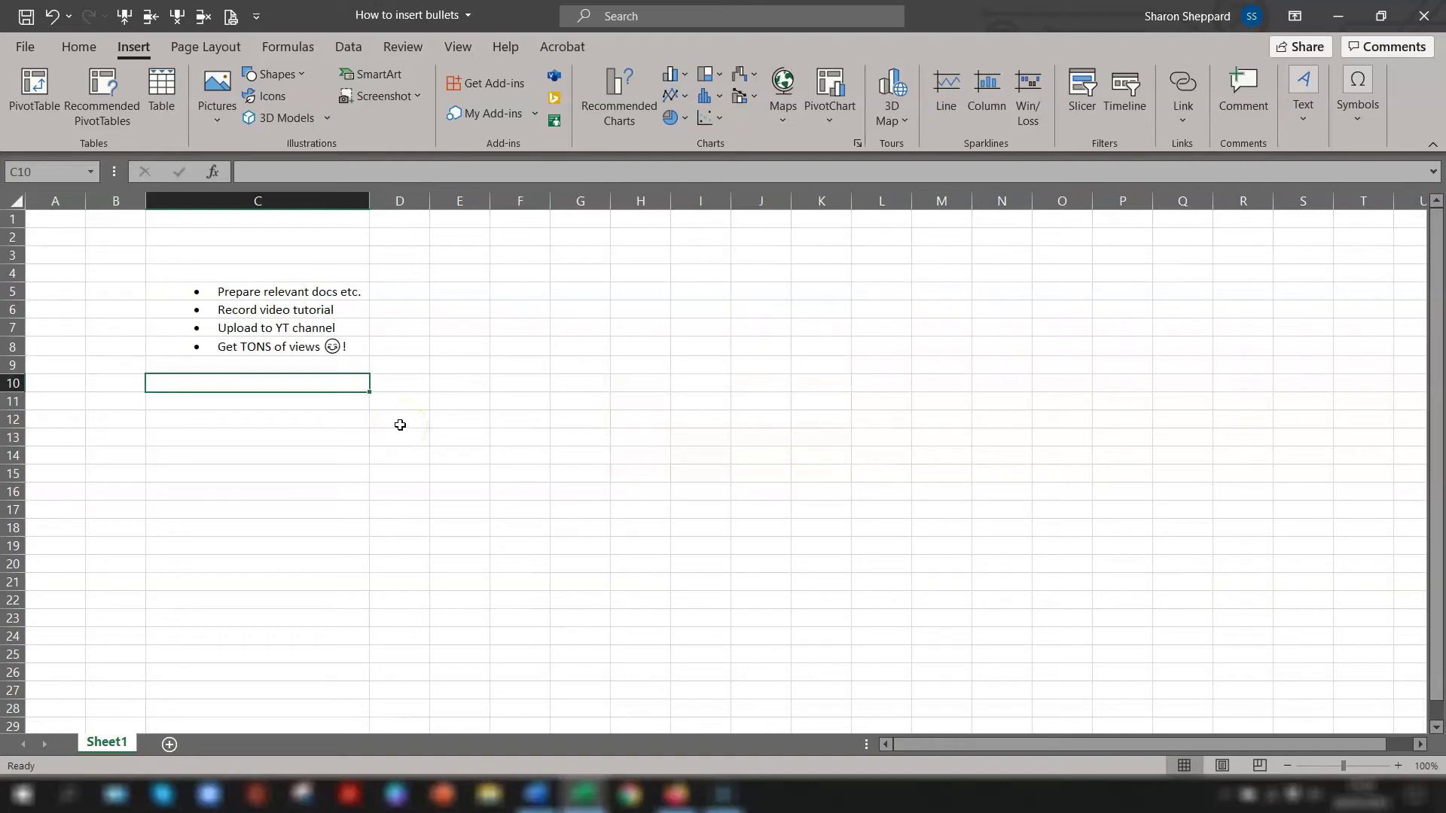
Paste the Word bulleted list as a single multi-line entry in cell C12.
left_click(269, 419)
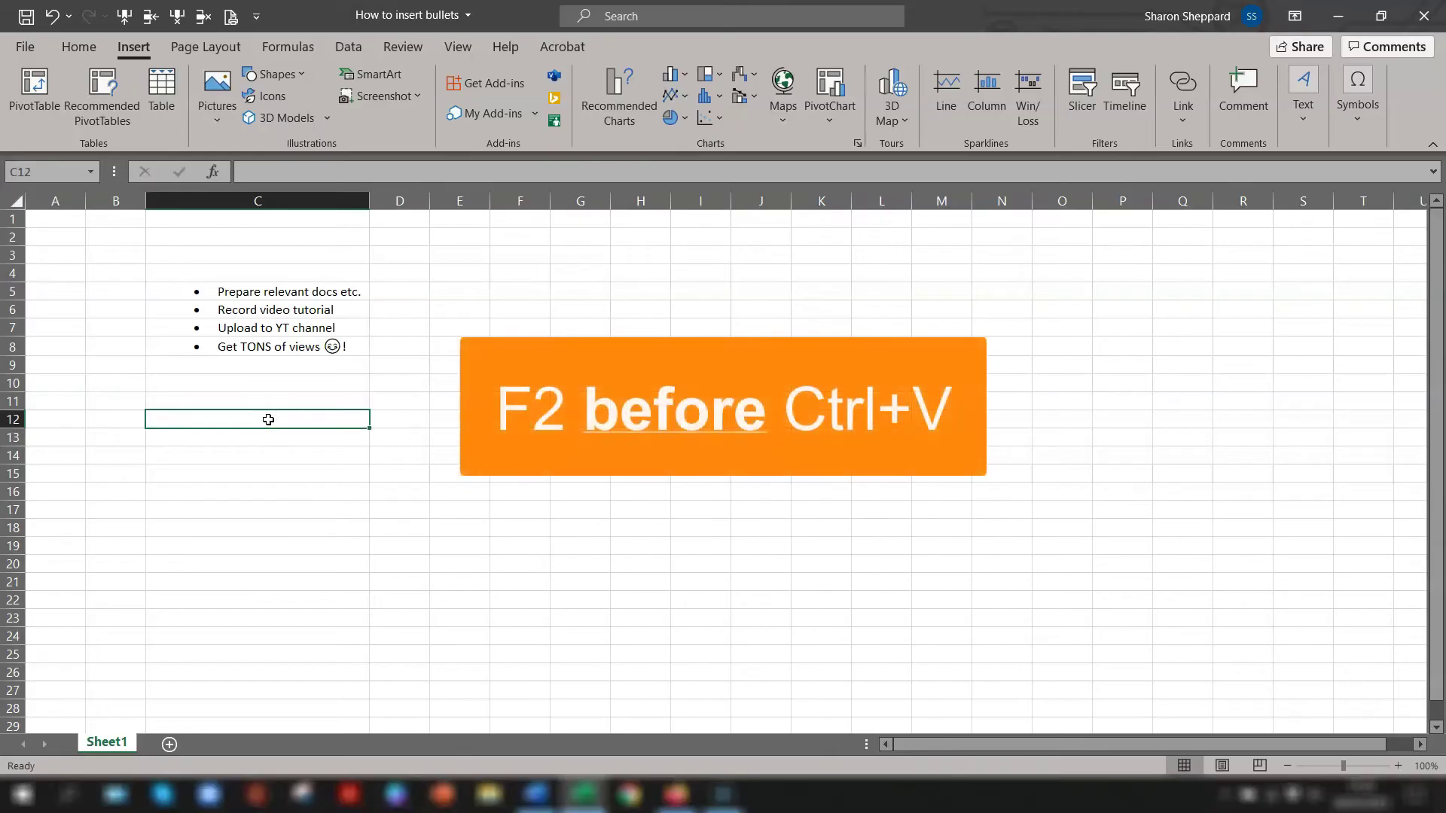
key("F2")
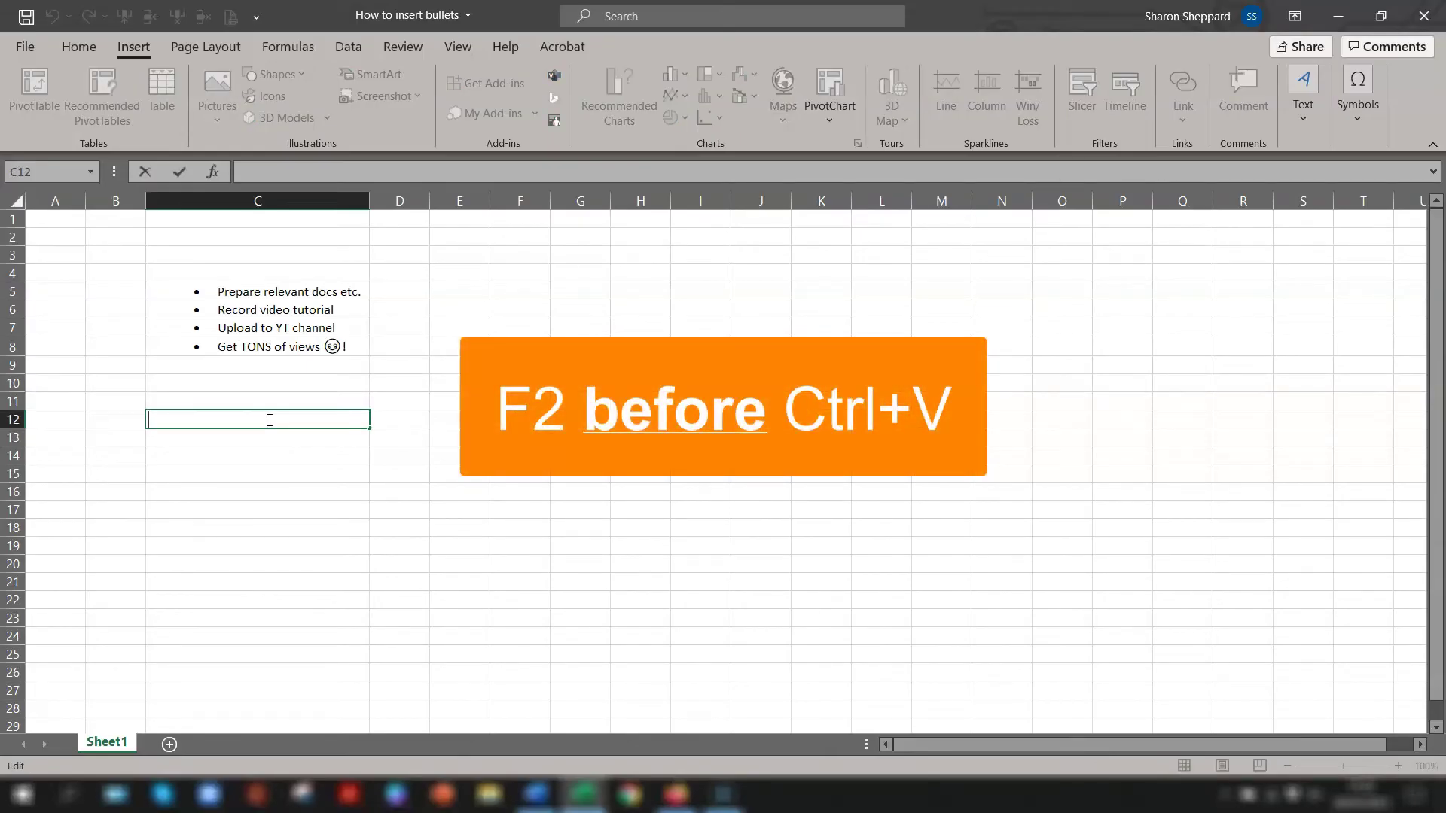
key("ctrl+v")
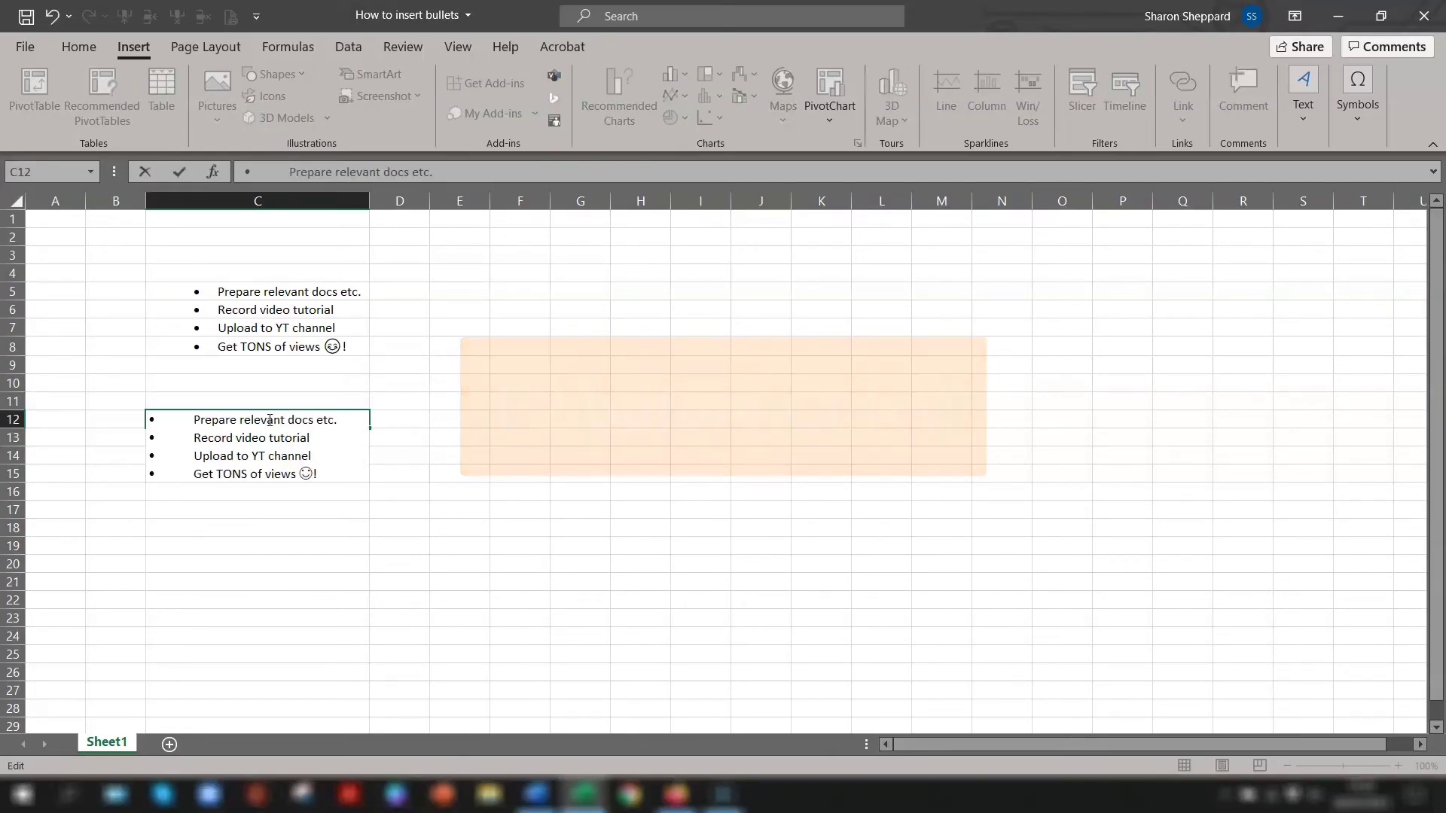
key("Return")
left_click(269, 419)
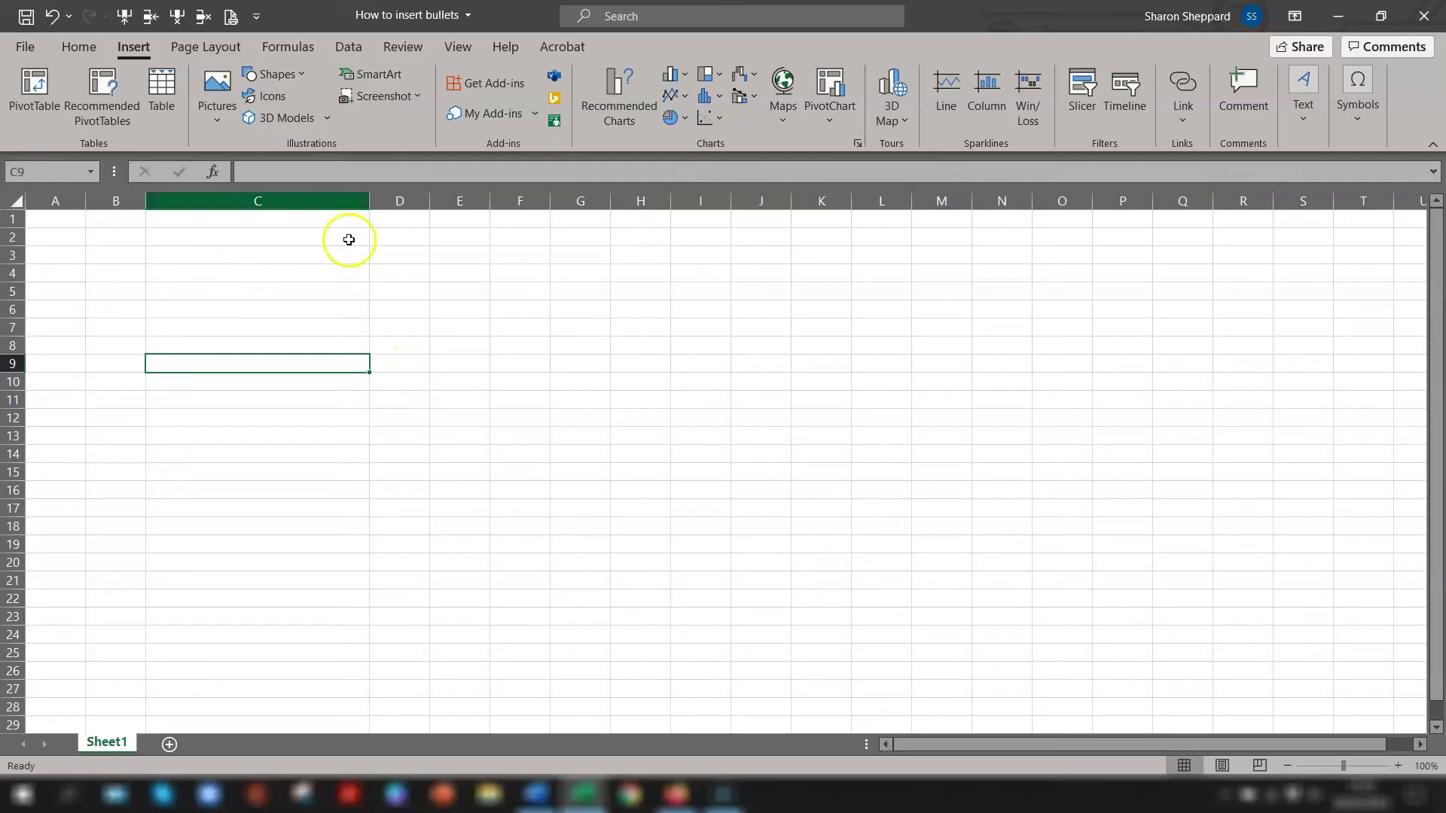
Draw a freely sized text box near column C, then delete it.
left_click(66, 47)
left_click(135, 48)
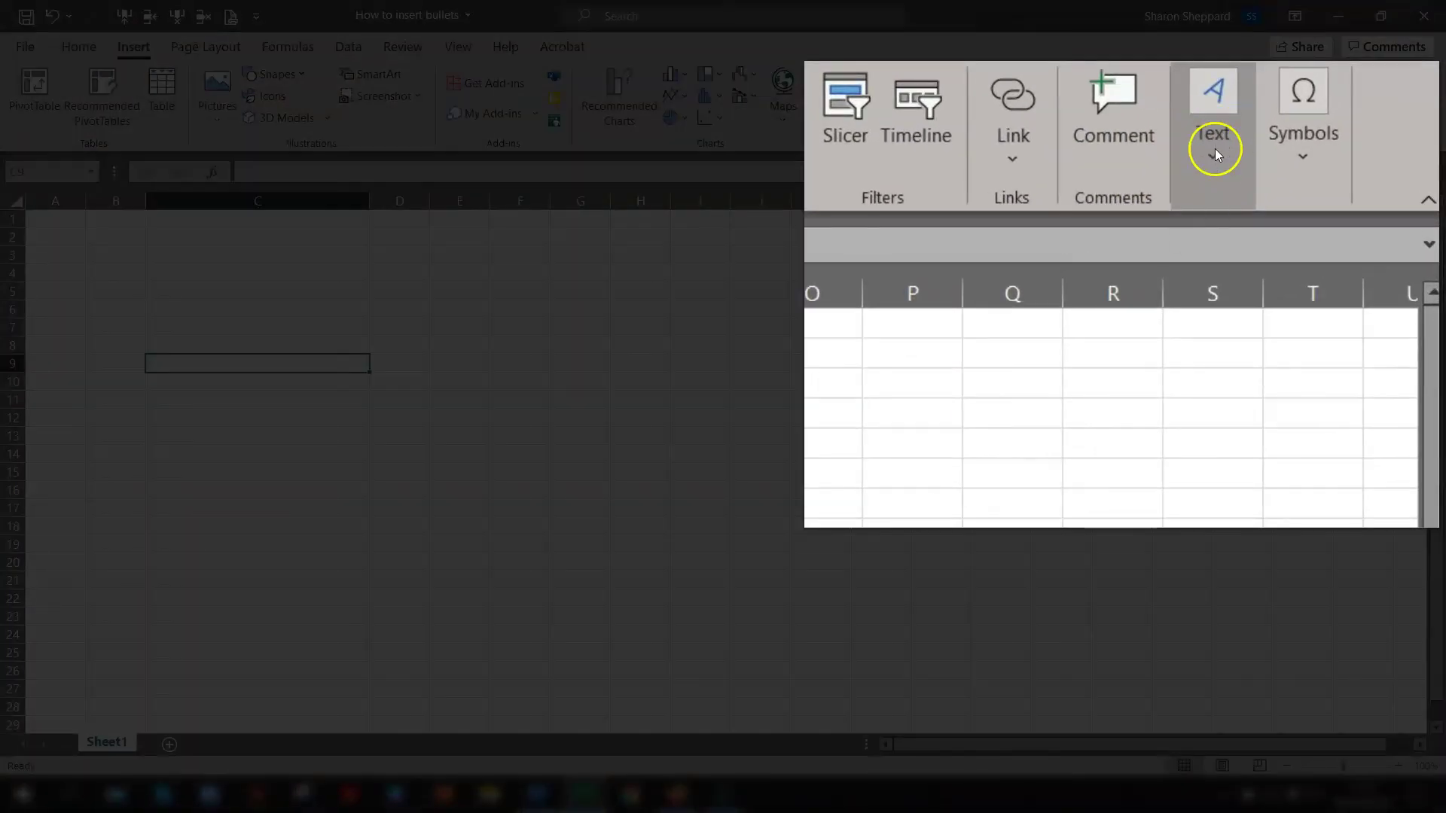
left_click(1214, 148)
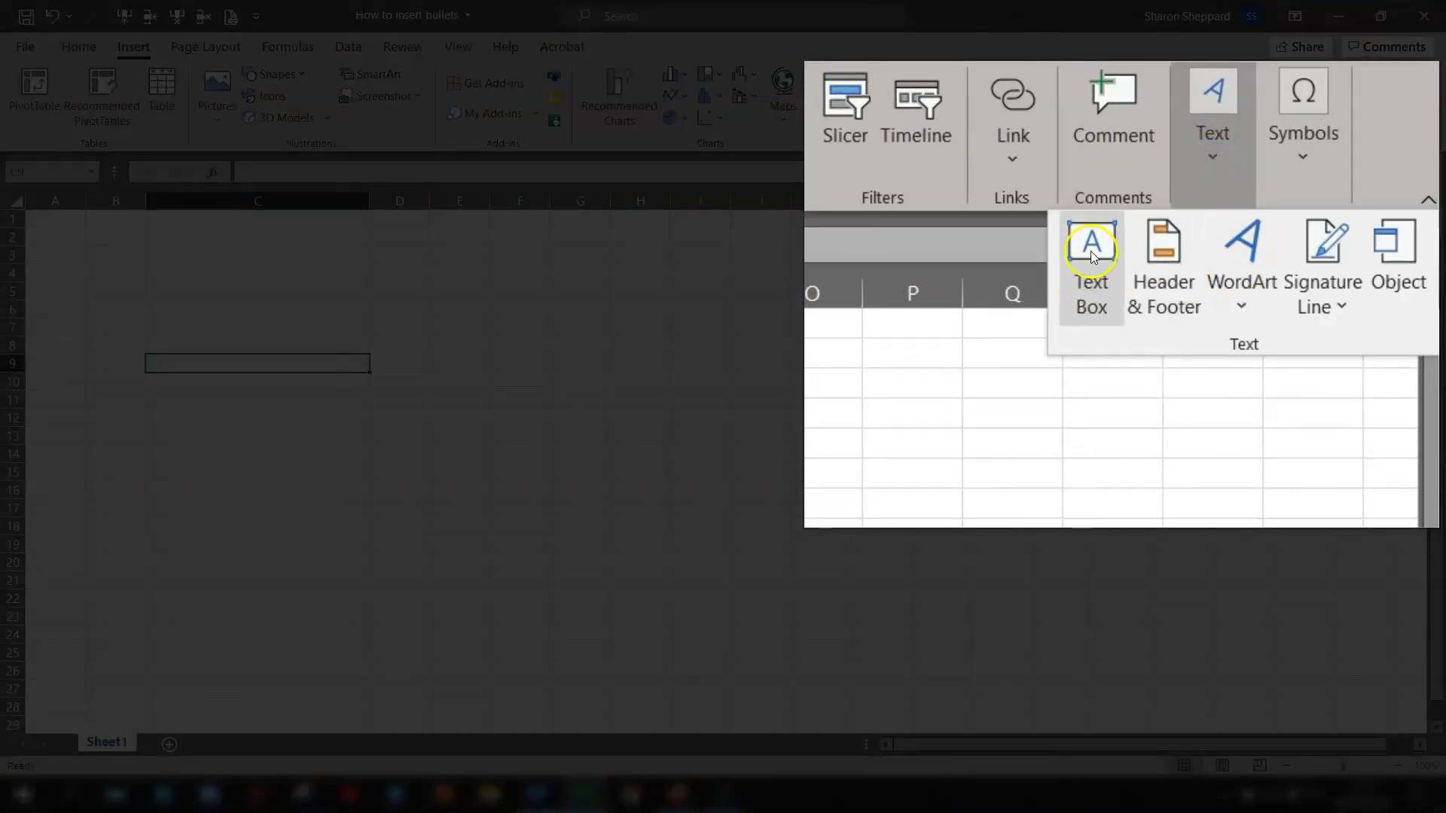
left_click(1094, 256)
left_click_drag(244, 276, 435, 336)
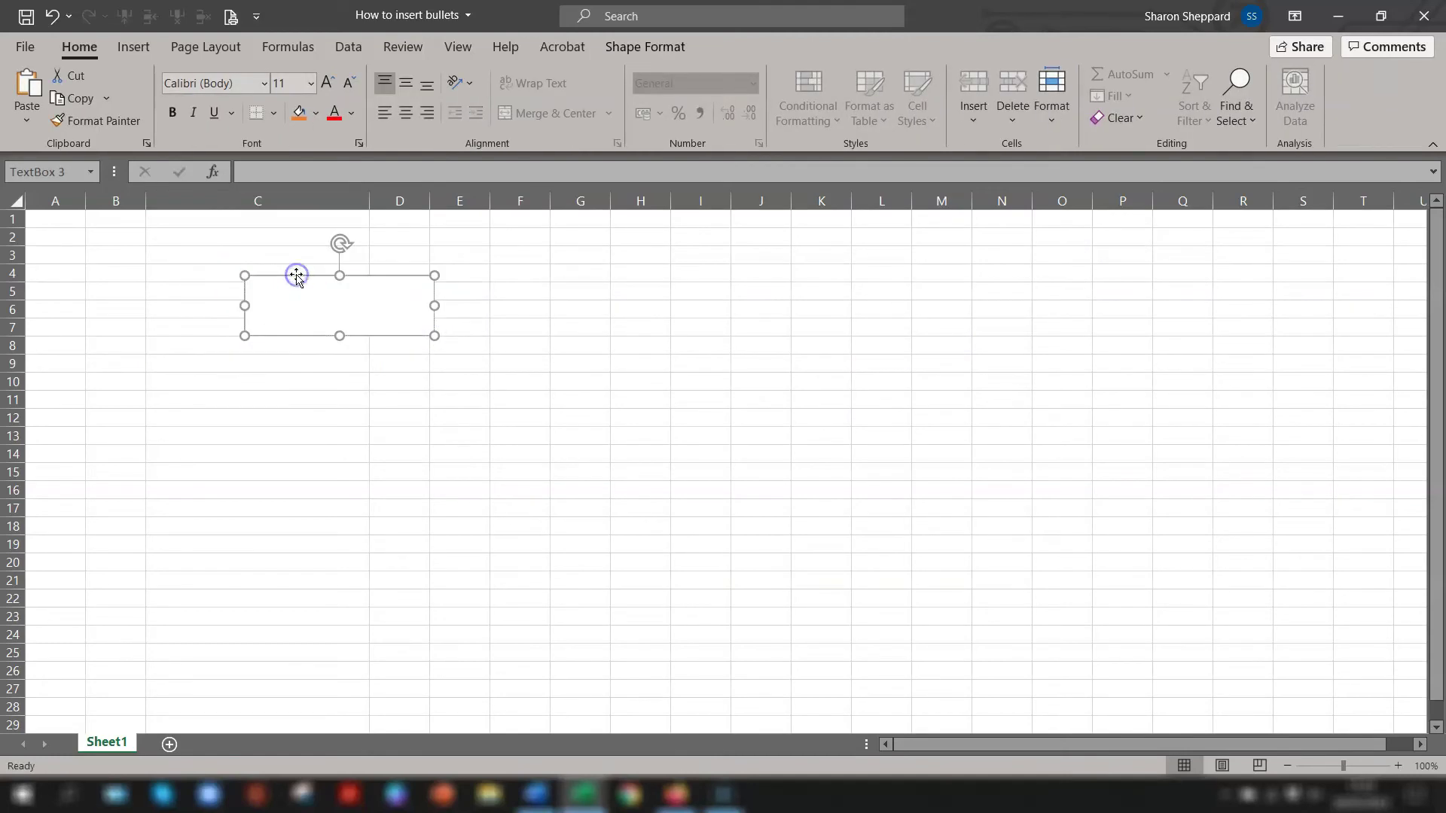
key("Delete")
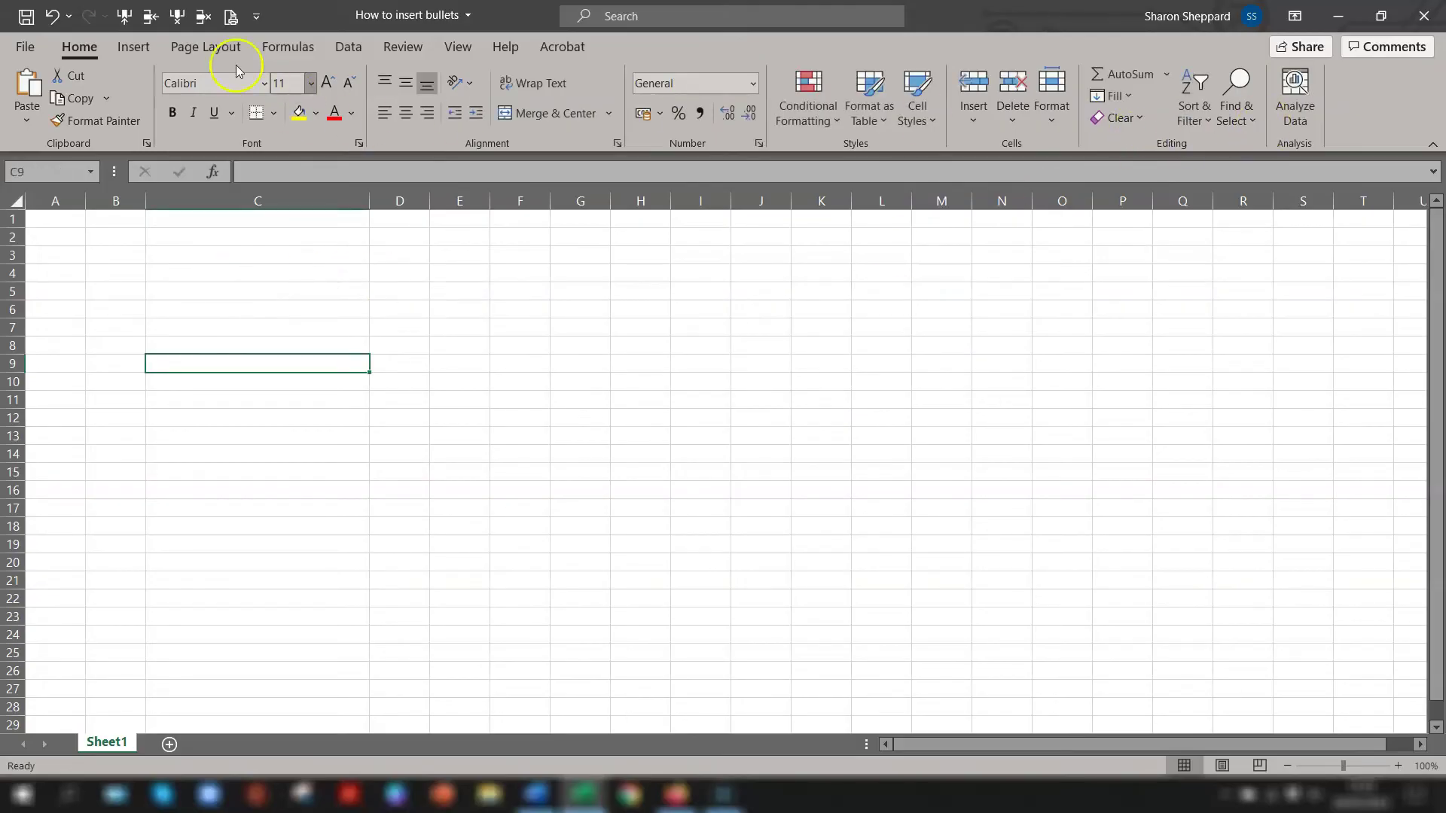
Insert a new text box snapped to the cell grid spanning D3 to H7.
left_click(134, 47)
left_click(1311, 113)
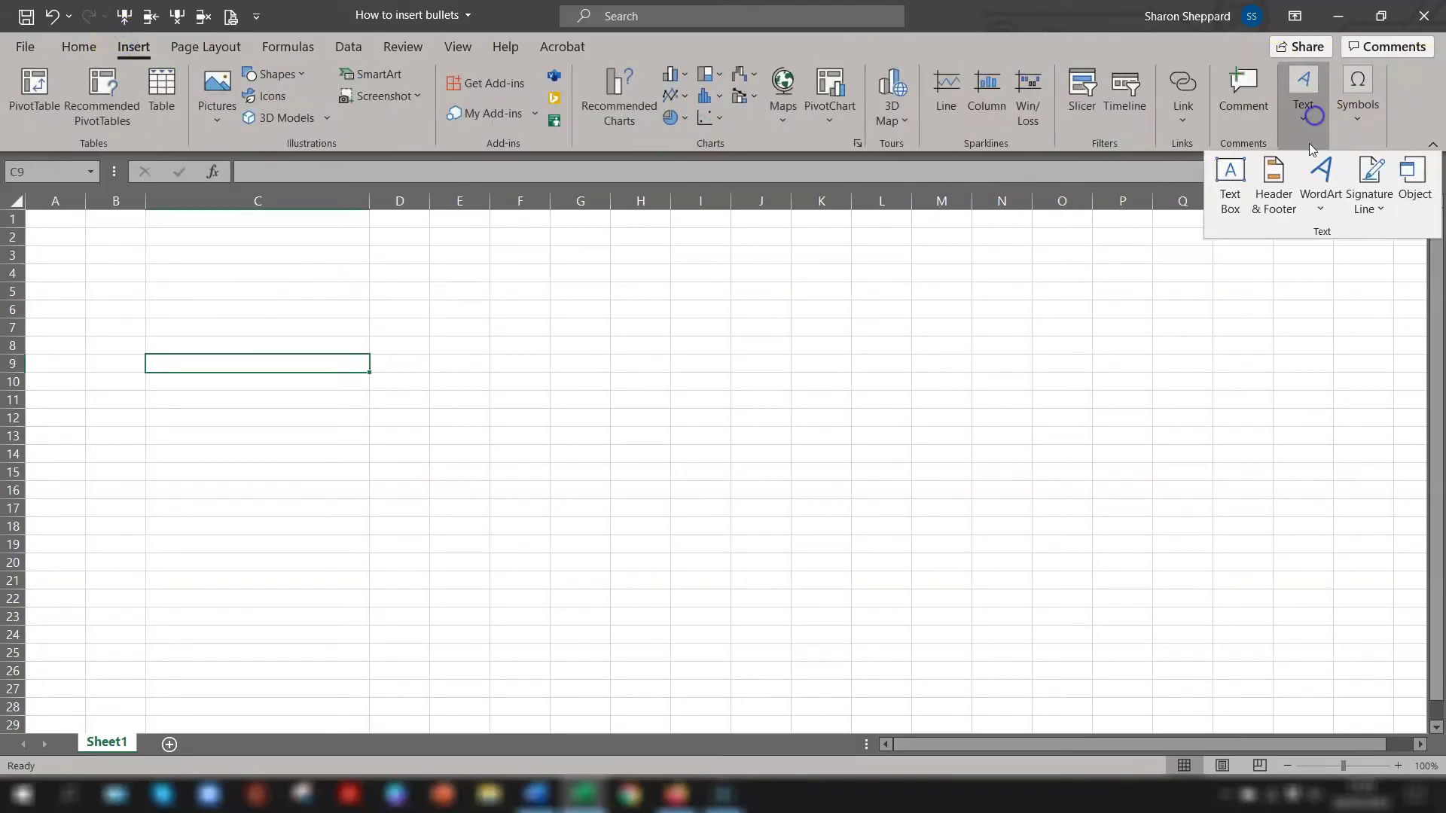
left_click(1230, 181)
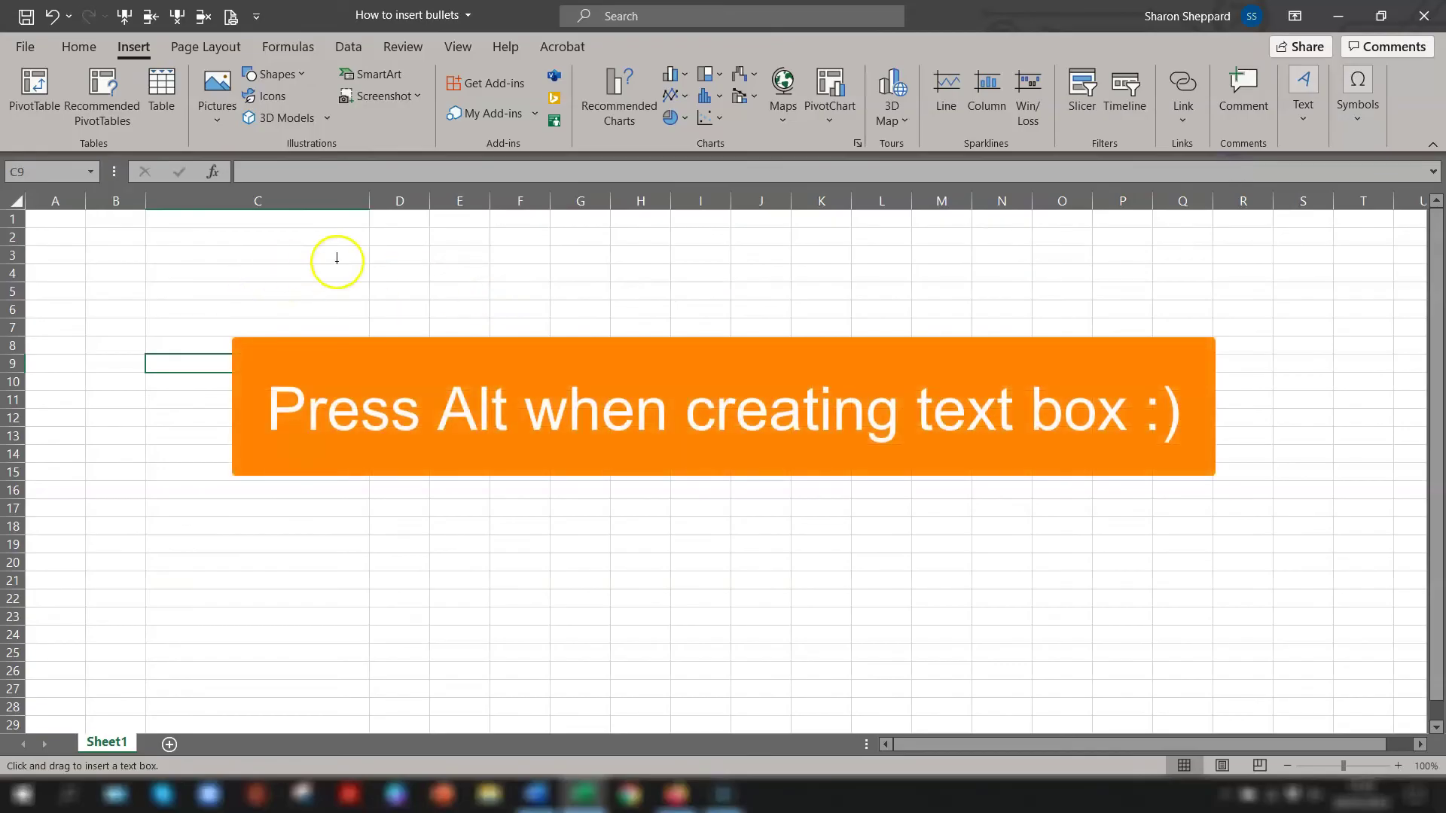
left_click_drag(316, 253, 315, 253)
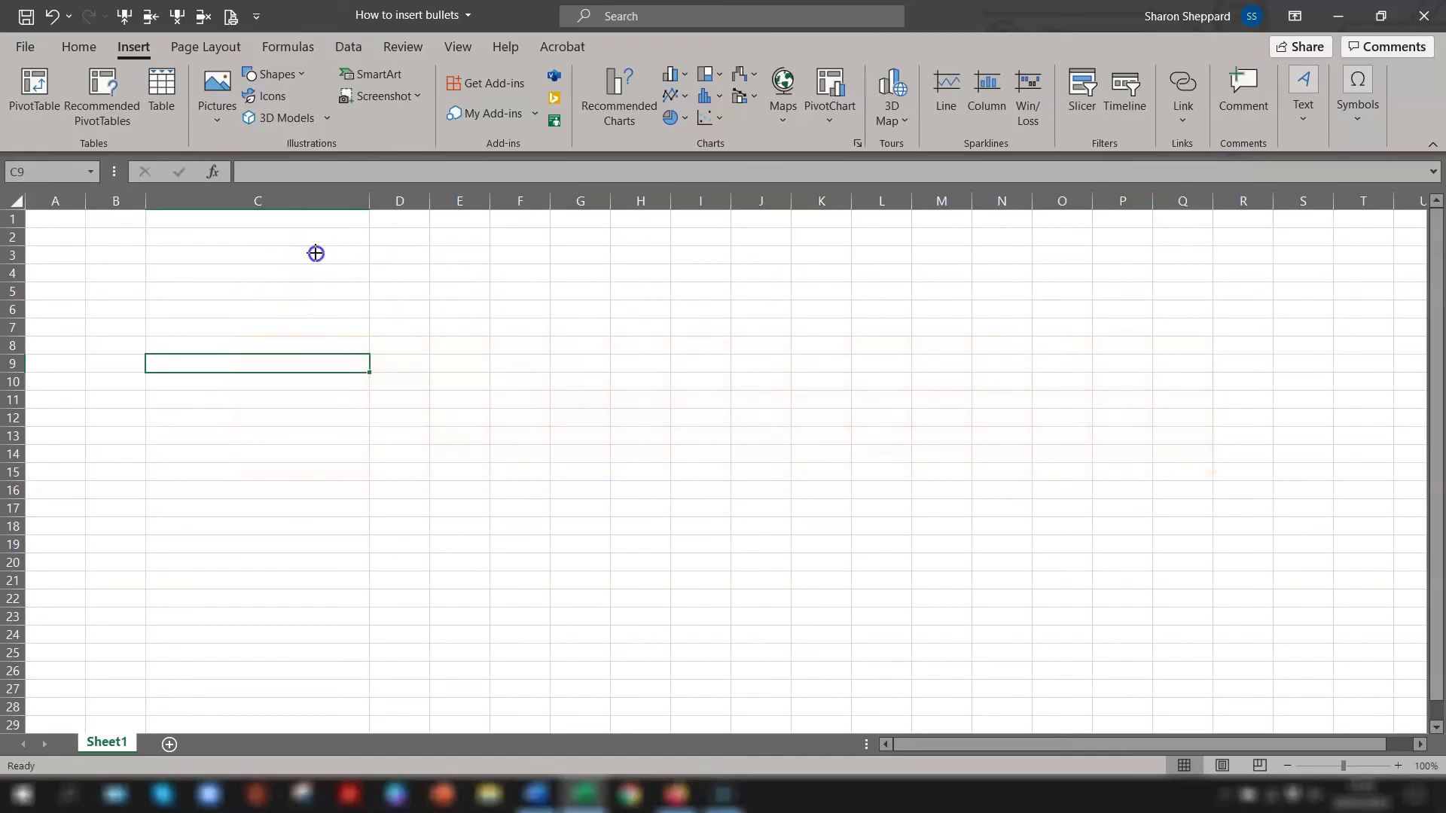
left_click_drag(436, 253, 468, 281)
left_click_drag(569, 295, 671, 336)
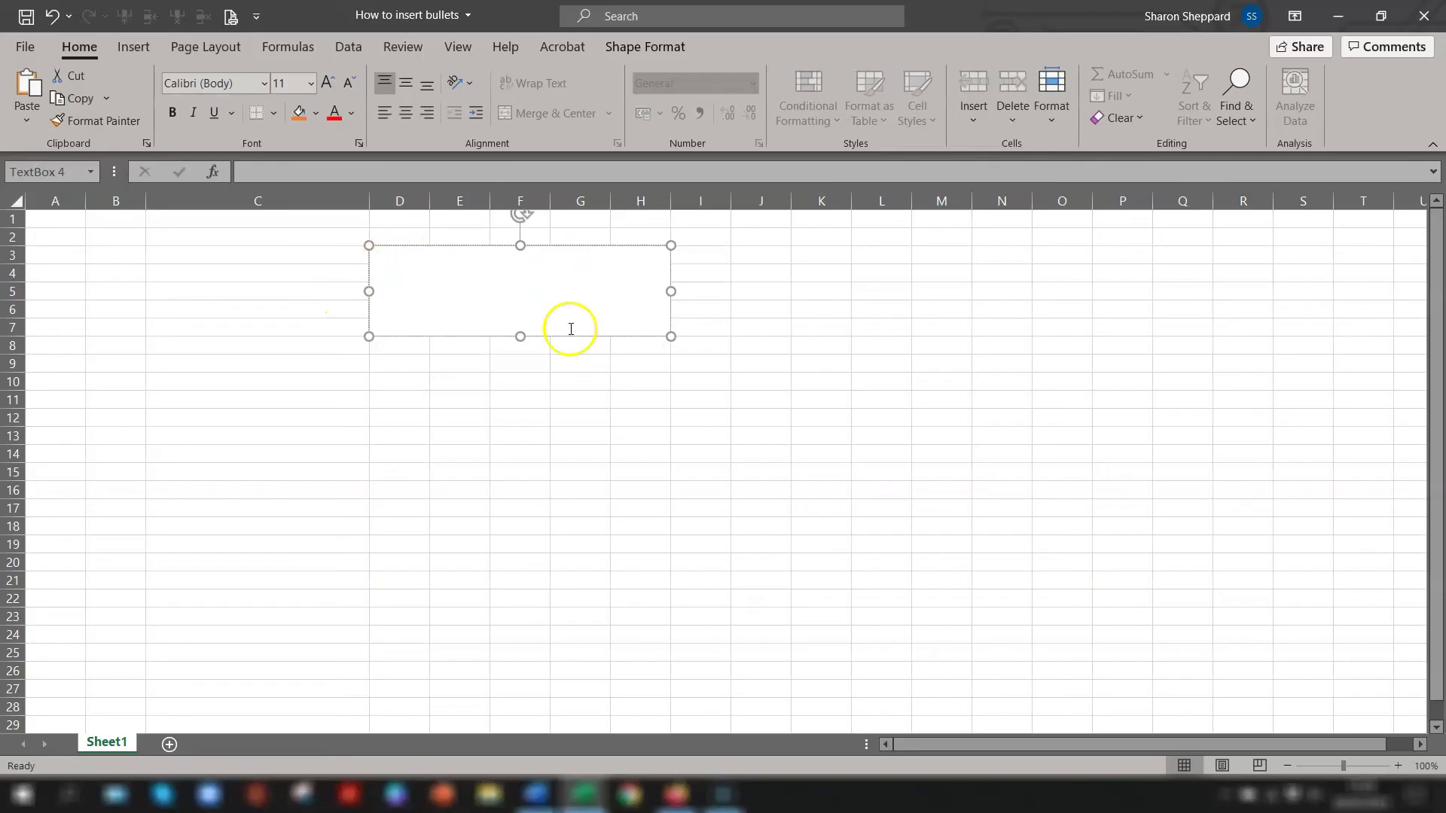
Give the text box arrow bullets and type 'using text boxes', starting a second bullet line.
right_click(421, 263)
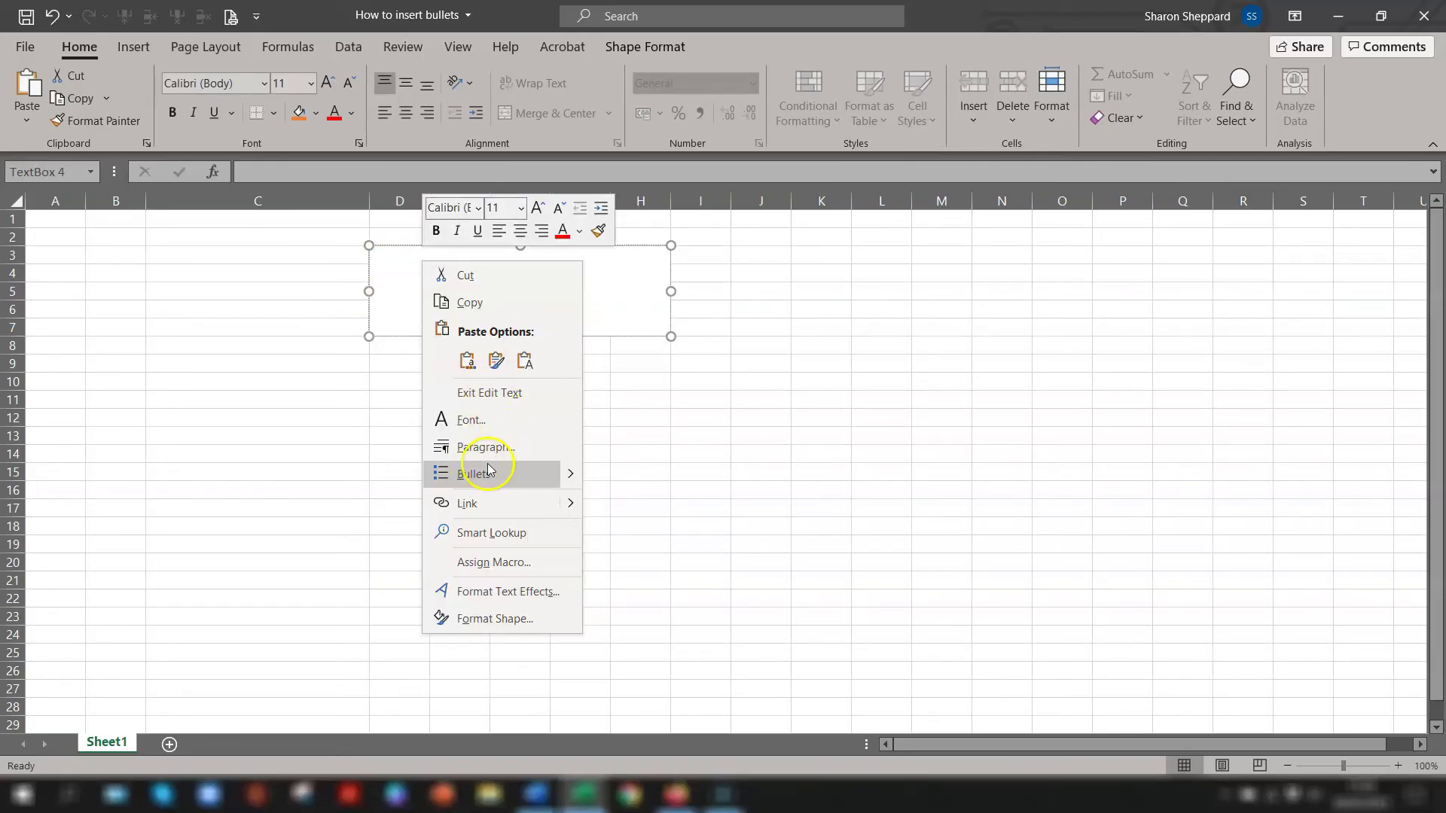
mouse_move(563, 477)
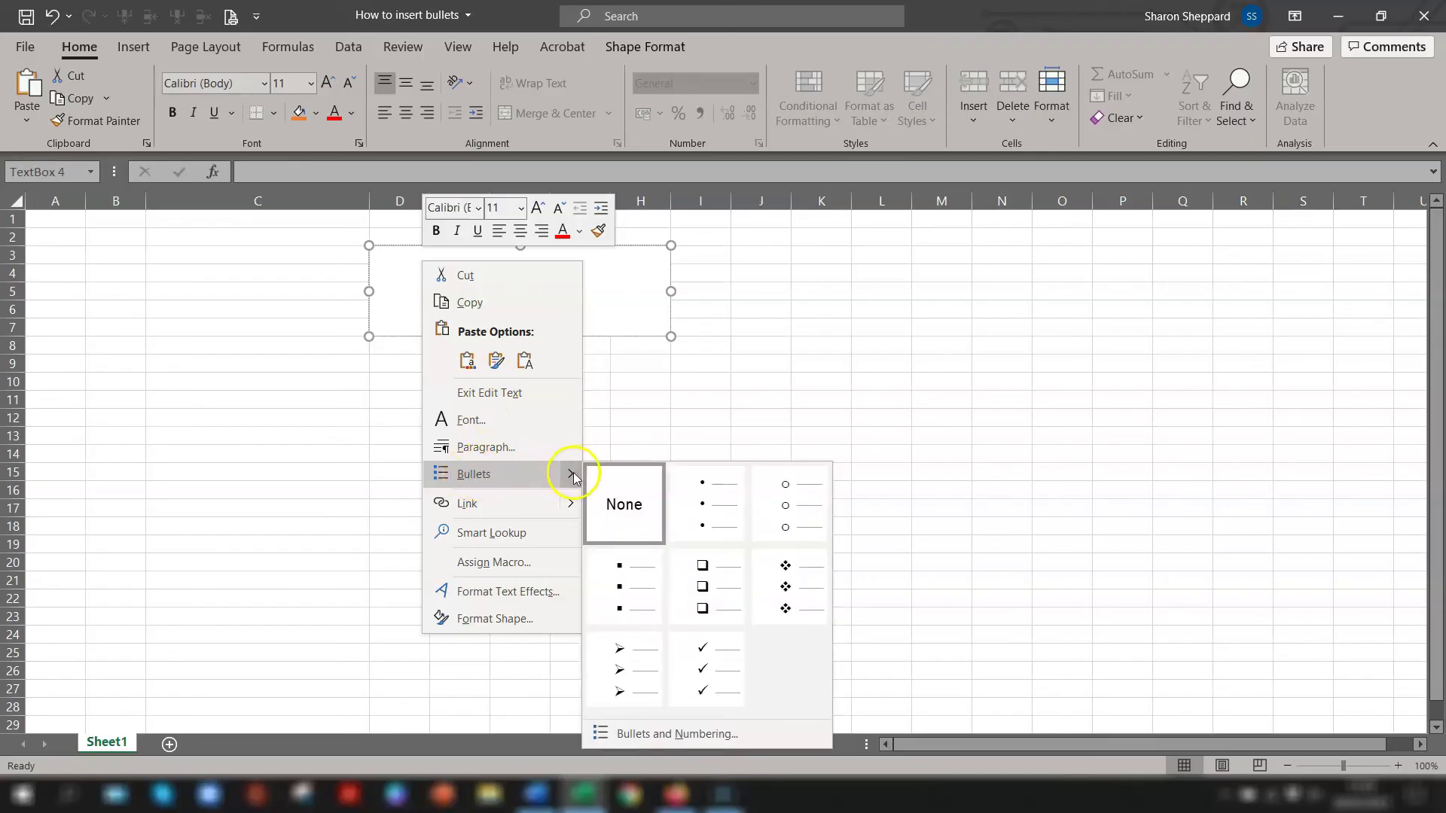
left_click(687, 494)
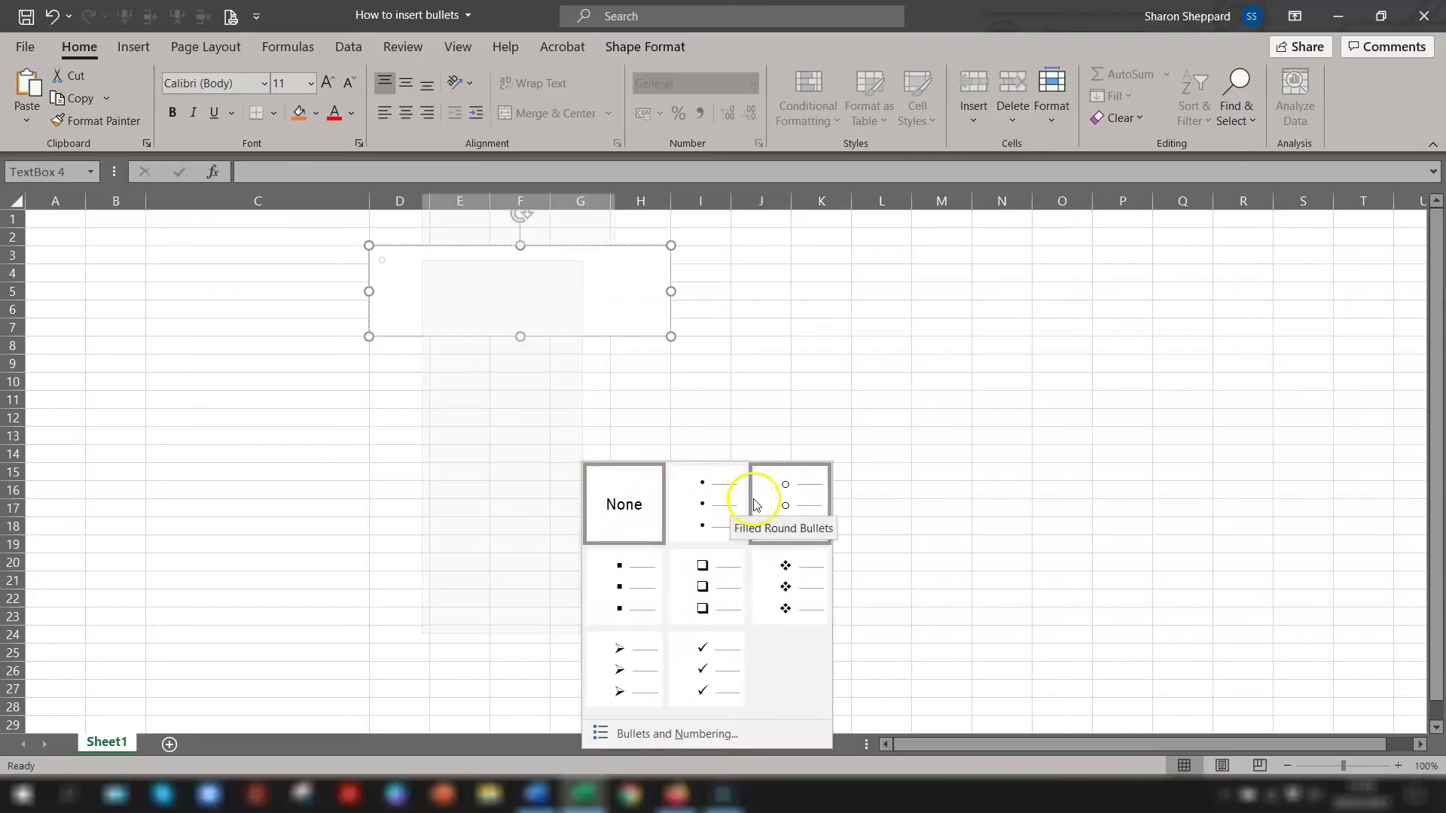
left_click(622, 669)
type("using text boxes")
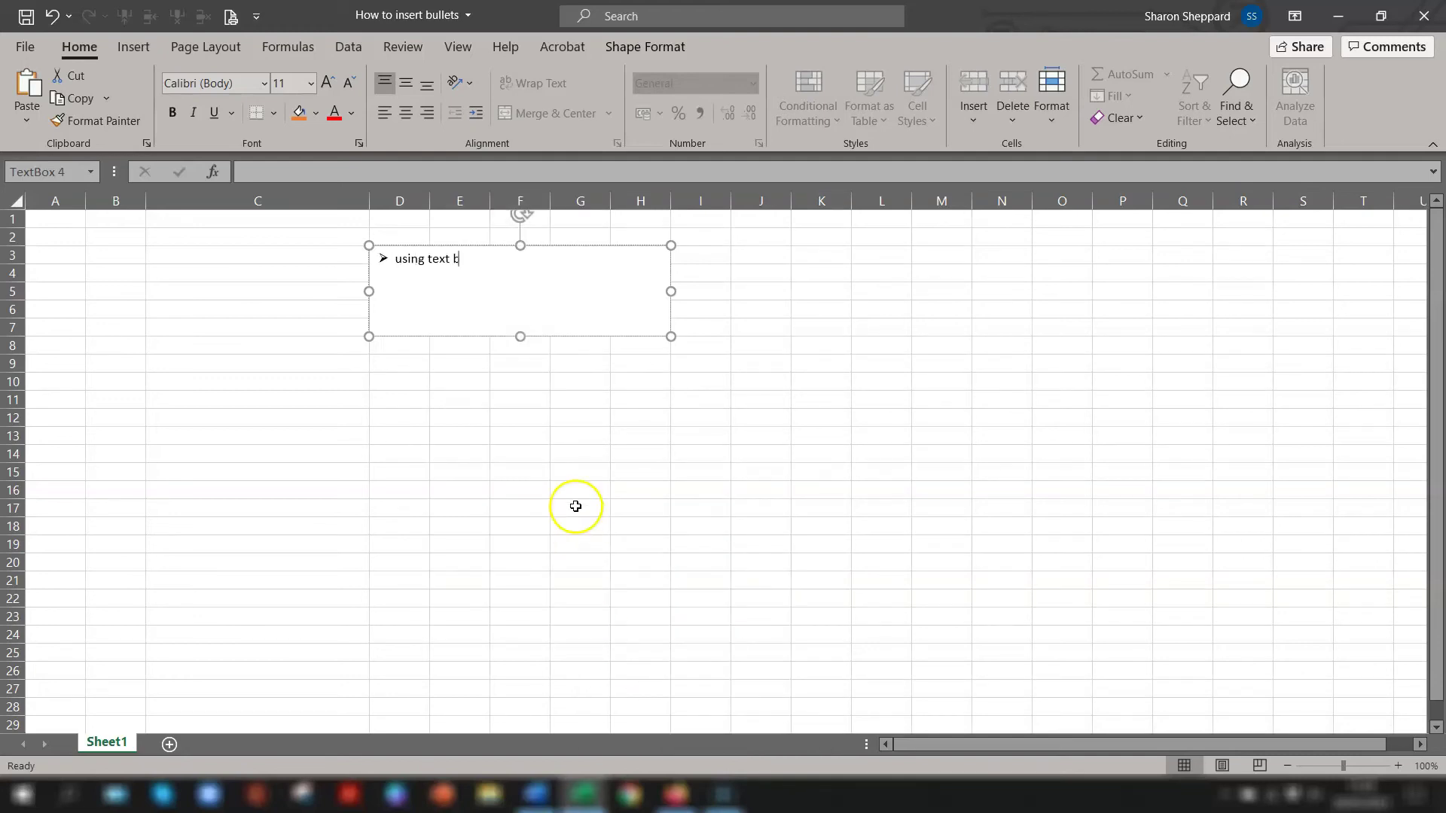
key("Return")
left_click(604, 434)
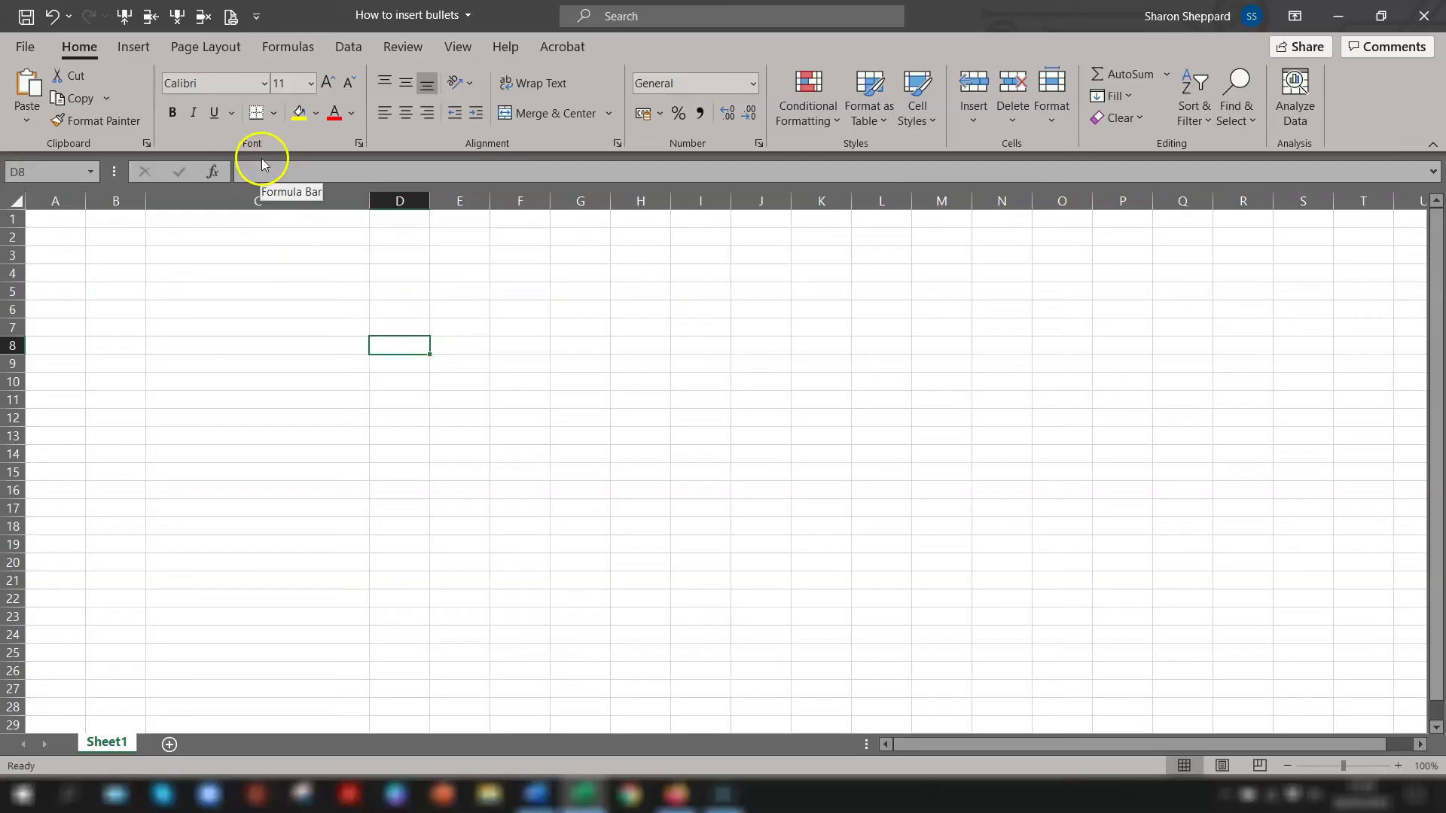
Insert a Vertical Bullet List SmartArt graphic from the List category.
left_click(129, 47)
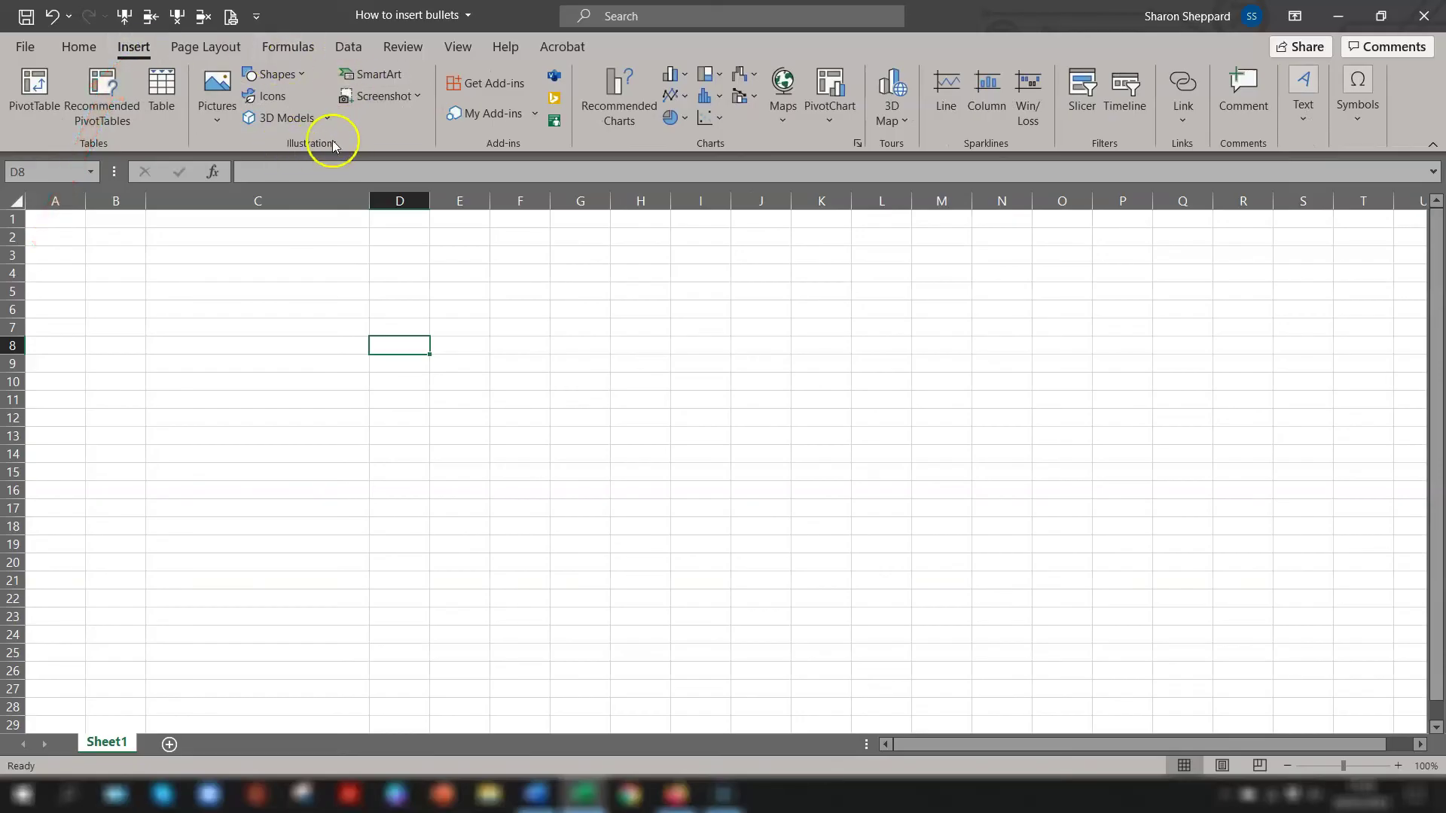
left_click(392, 74)
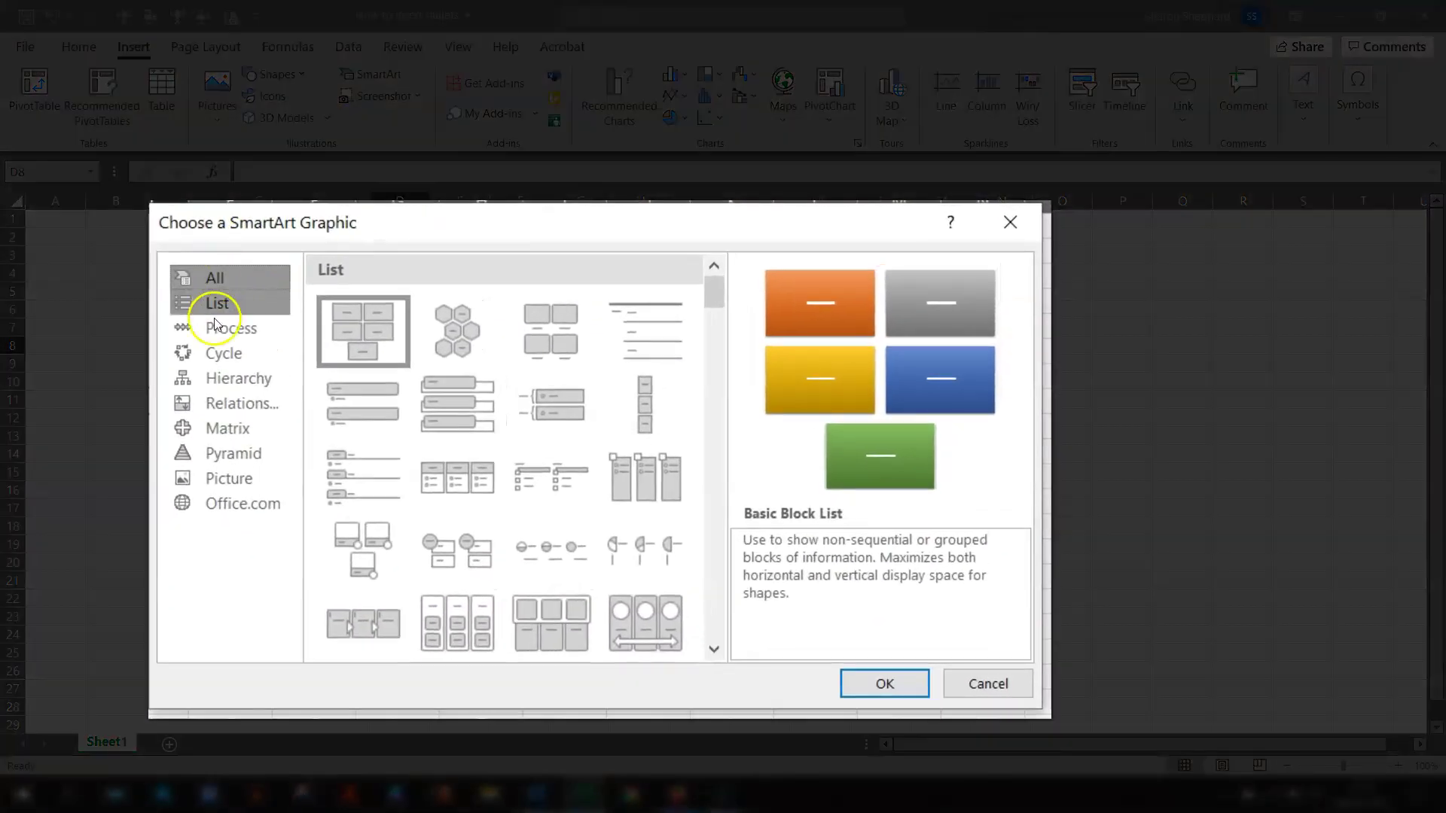
left_click(220, 305)
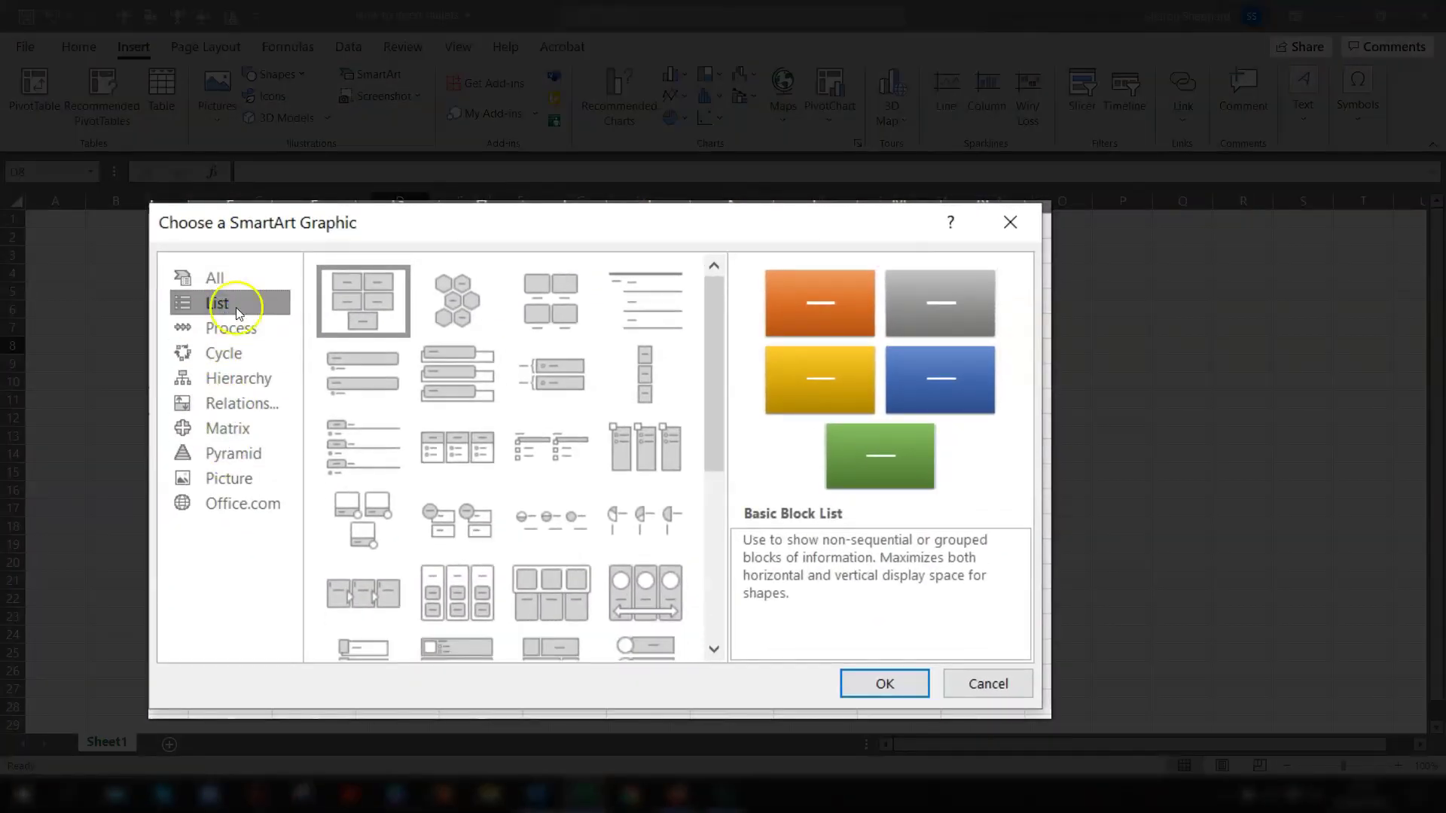
left_click(358, 366)
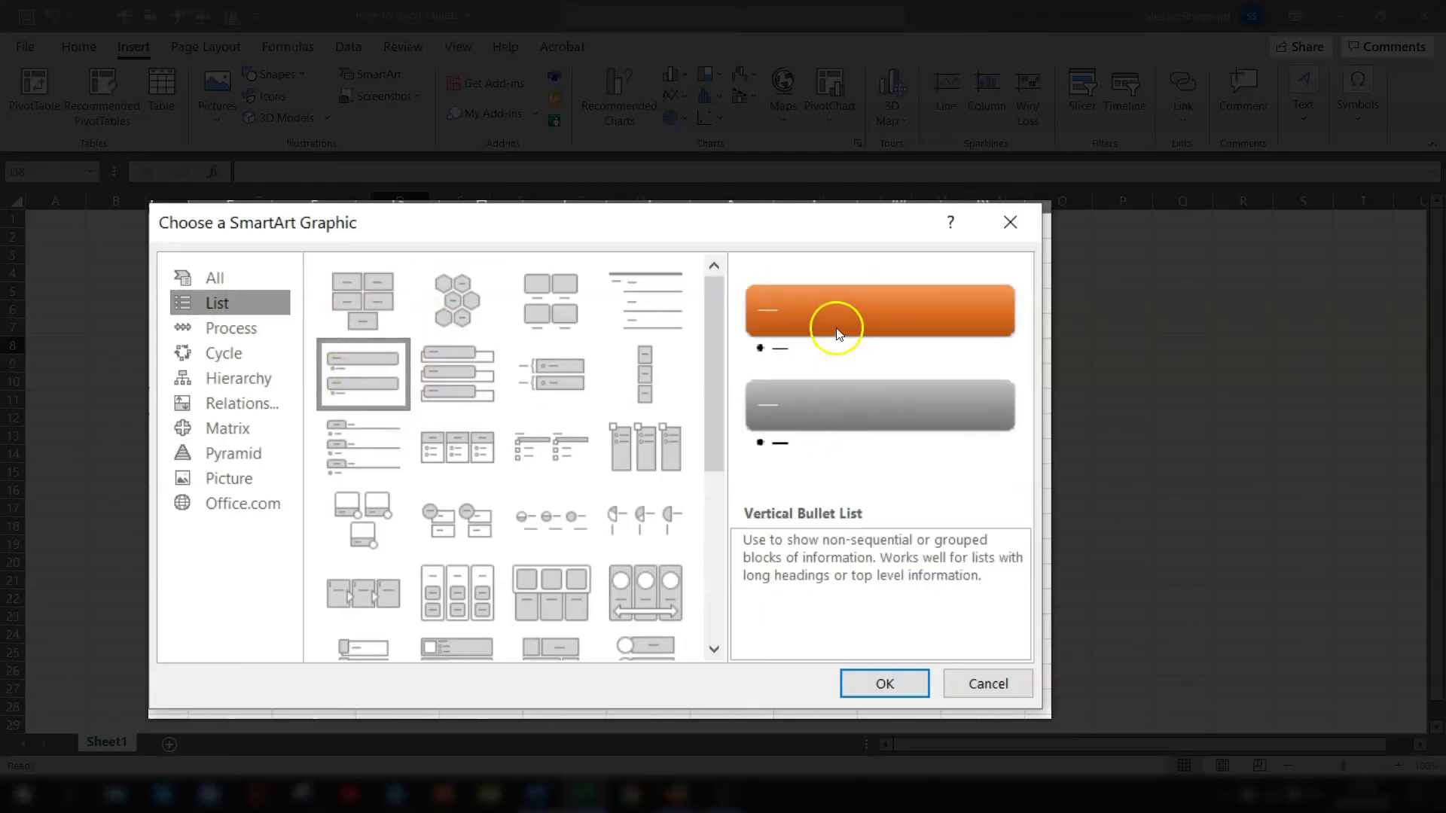
left_click(880, 691)
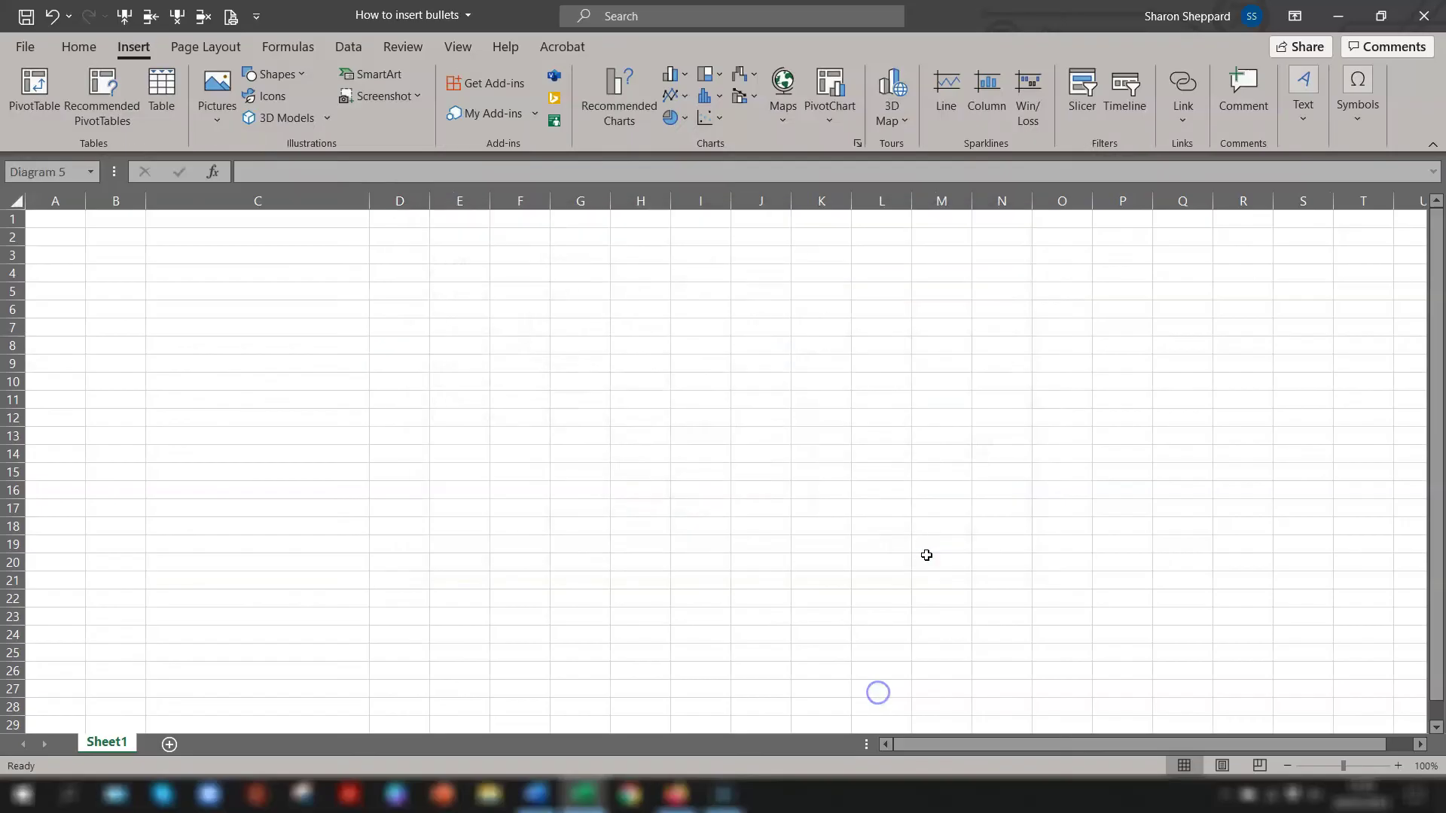
In the SmartArt Text Pane, enter 'bullets' with sub-bullet 'sub headings', and 'bullet 2' with 'sub heading 2'.
left_click(499, 472)
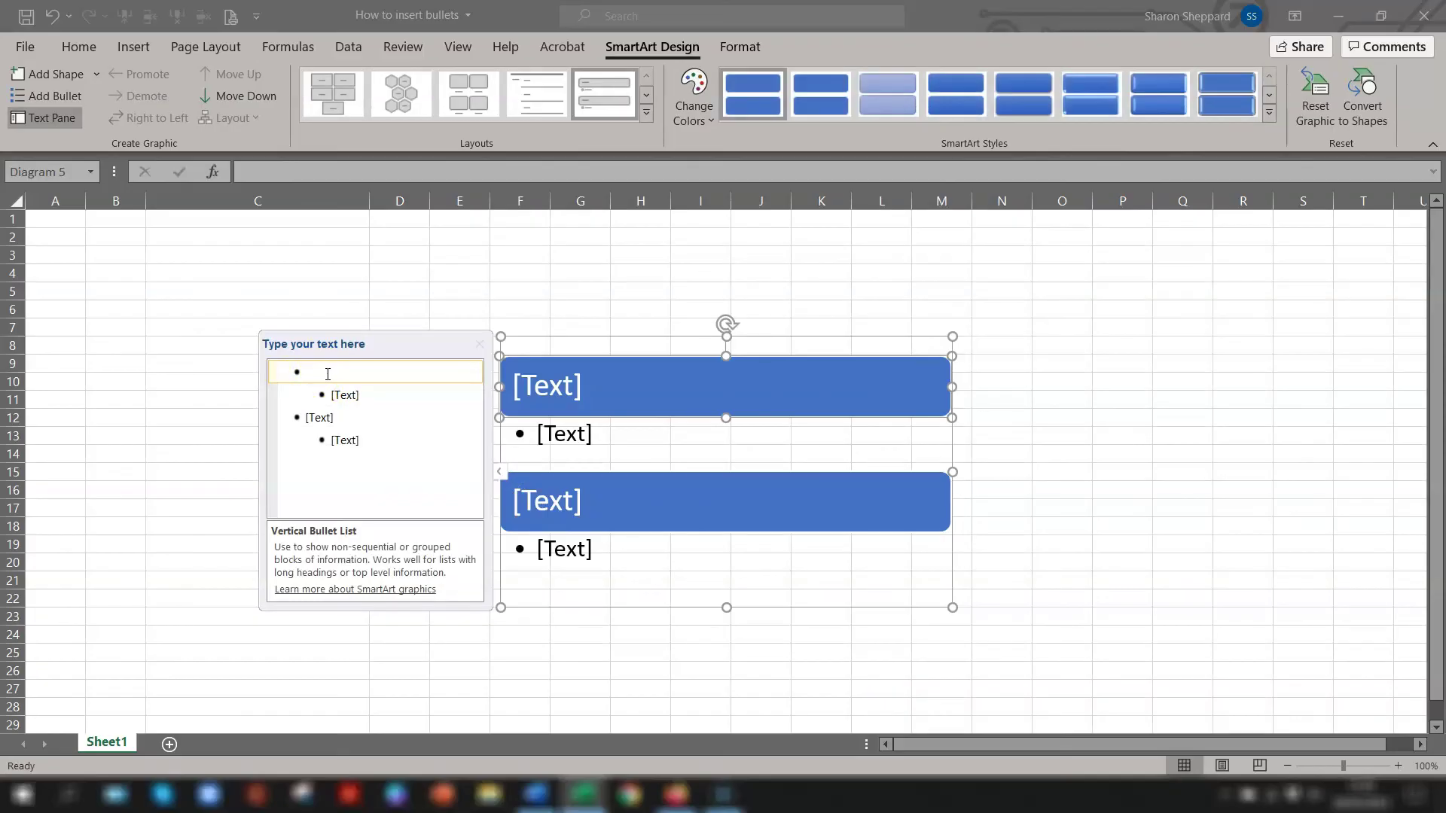
type("bullets")
left_click(347, 395)
type("sub headings")
left_click(349, 417)
type("bullet 2")
left_click(343, 441)
type("sub heading 2")
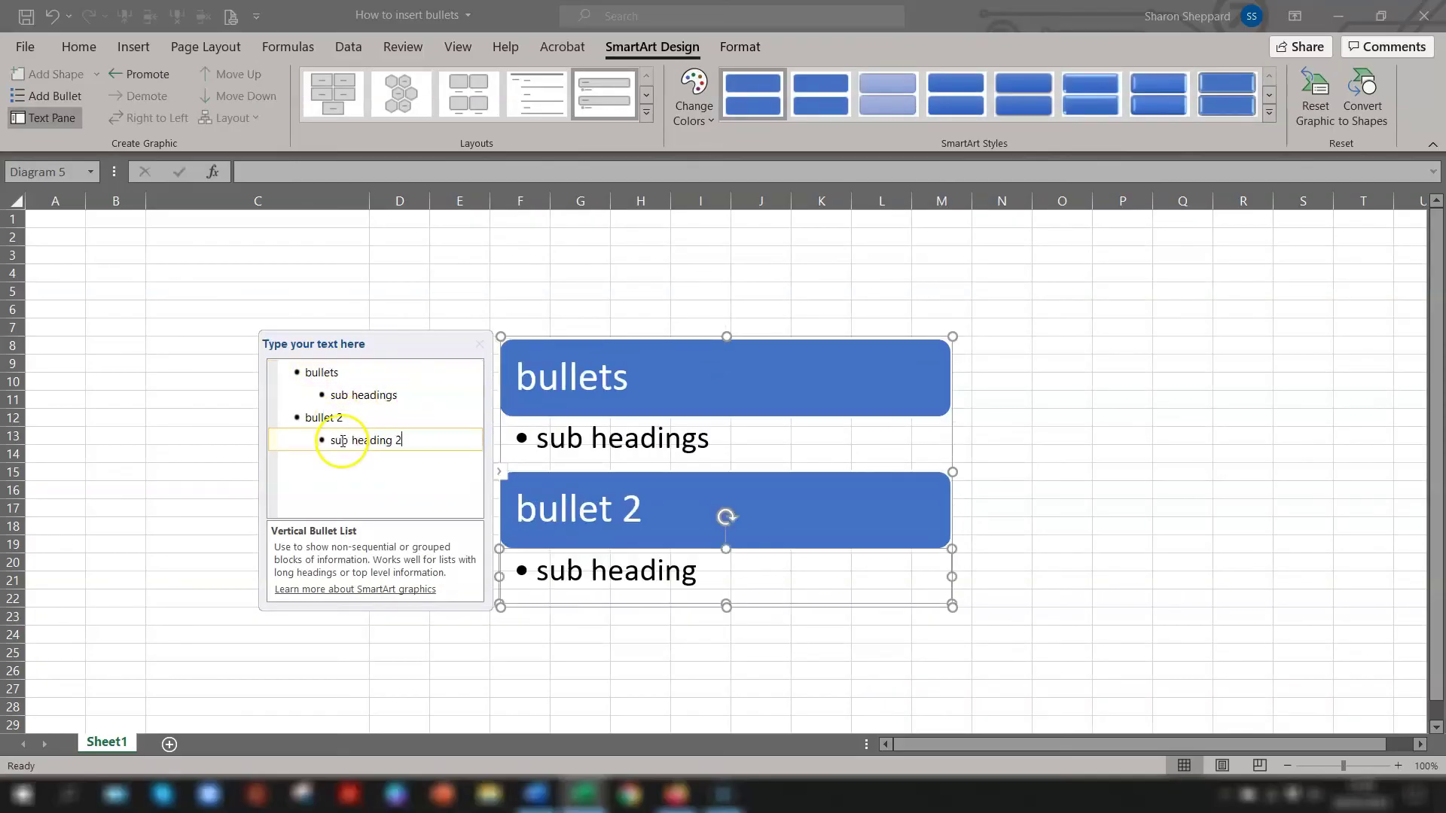
left_click(498, 471)
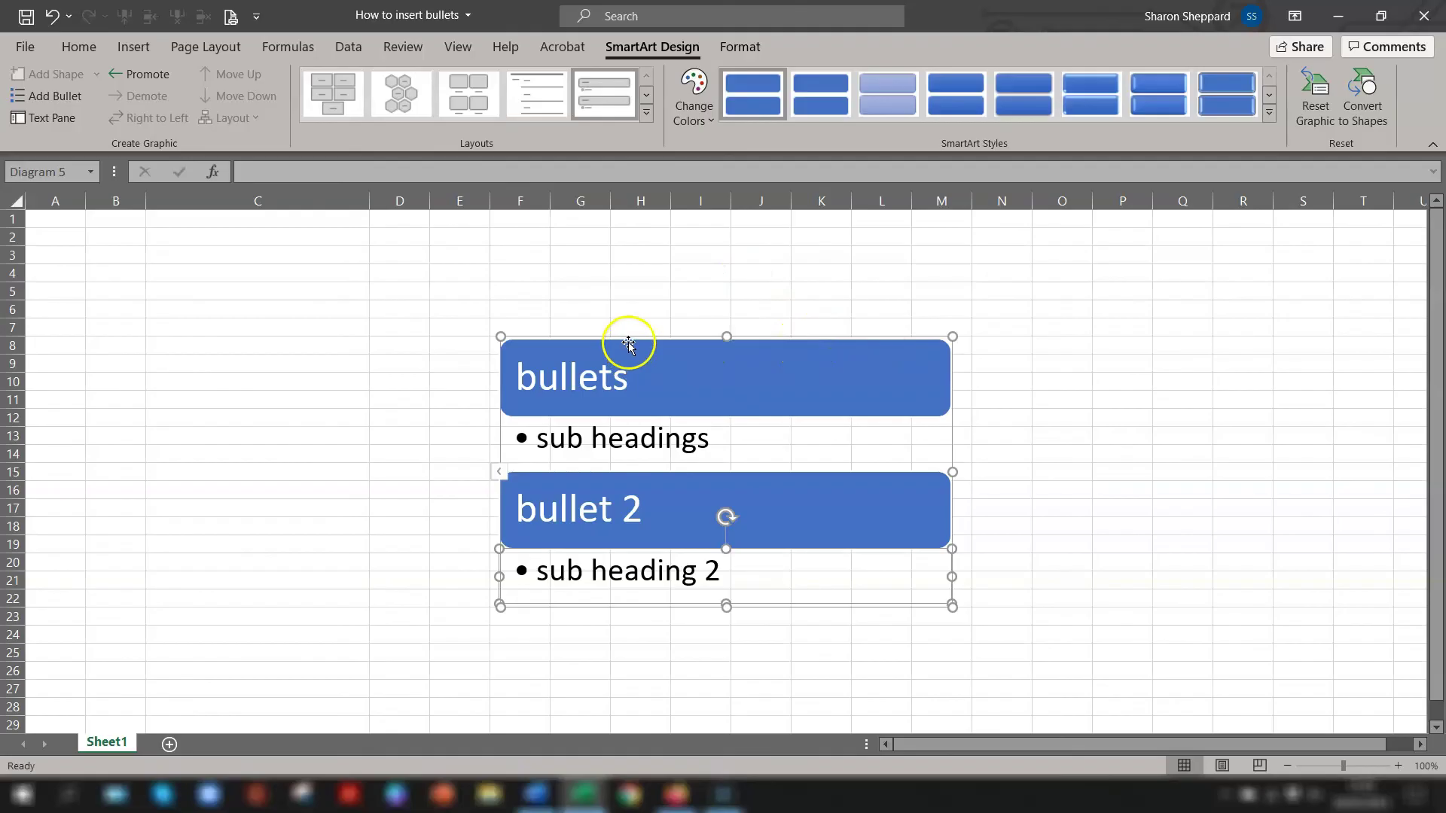
Move the SmartArt slightly left and up and recolour it orange and grey.
left_click_drag(595, 333, 523, 271)
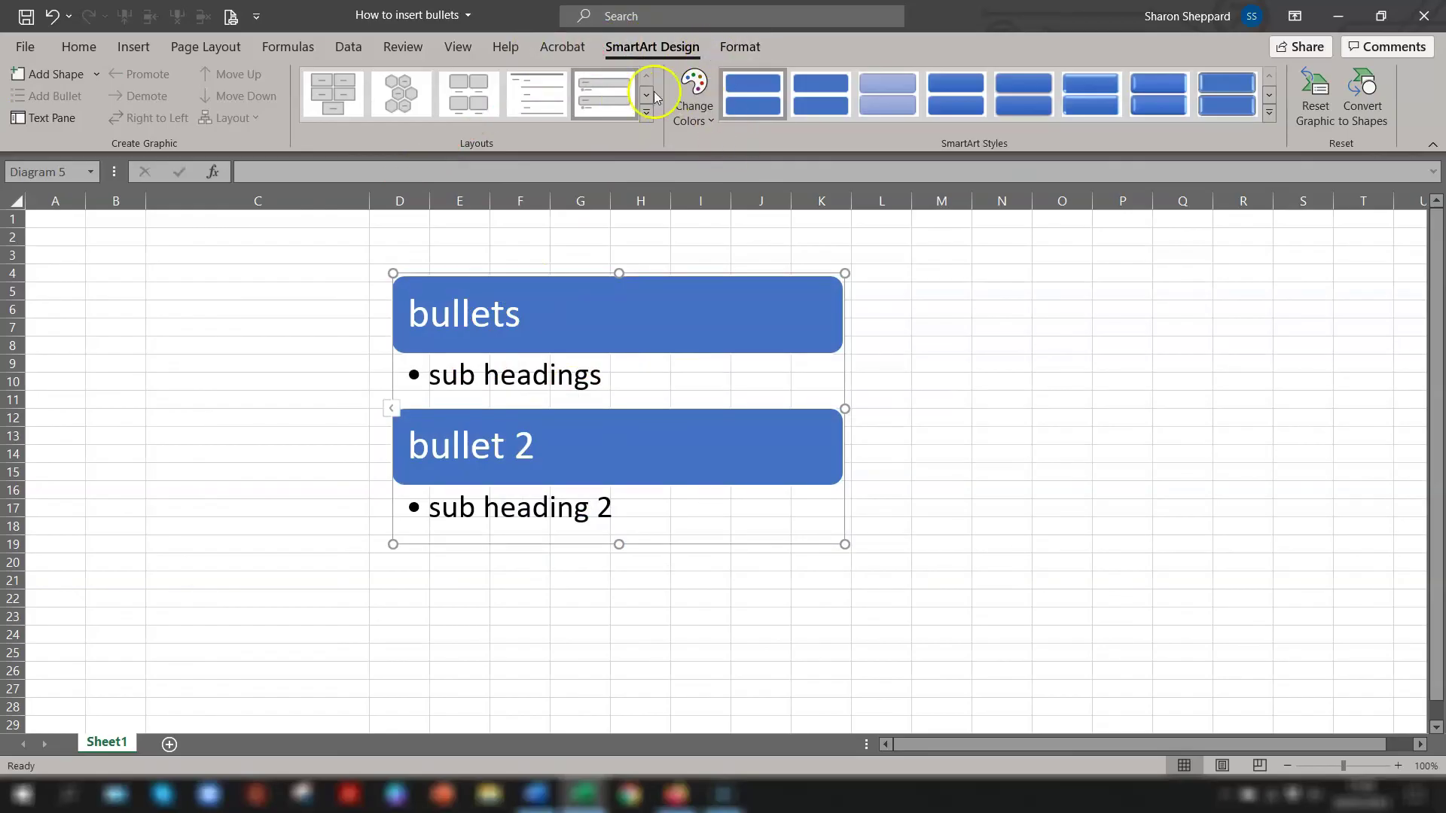
left_click(708, 125)
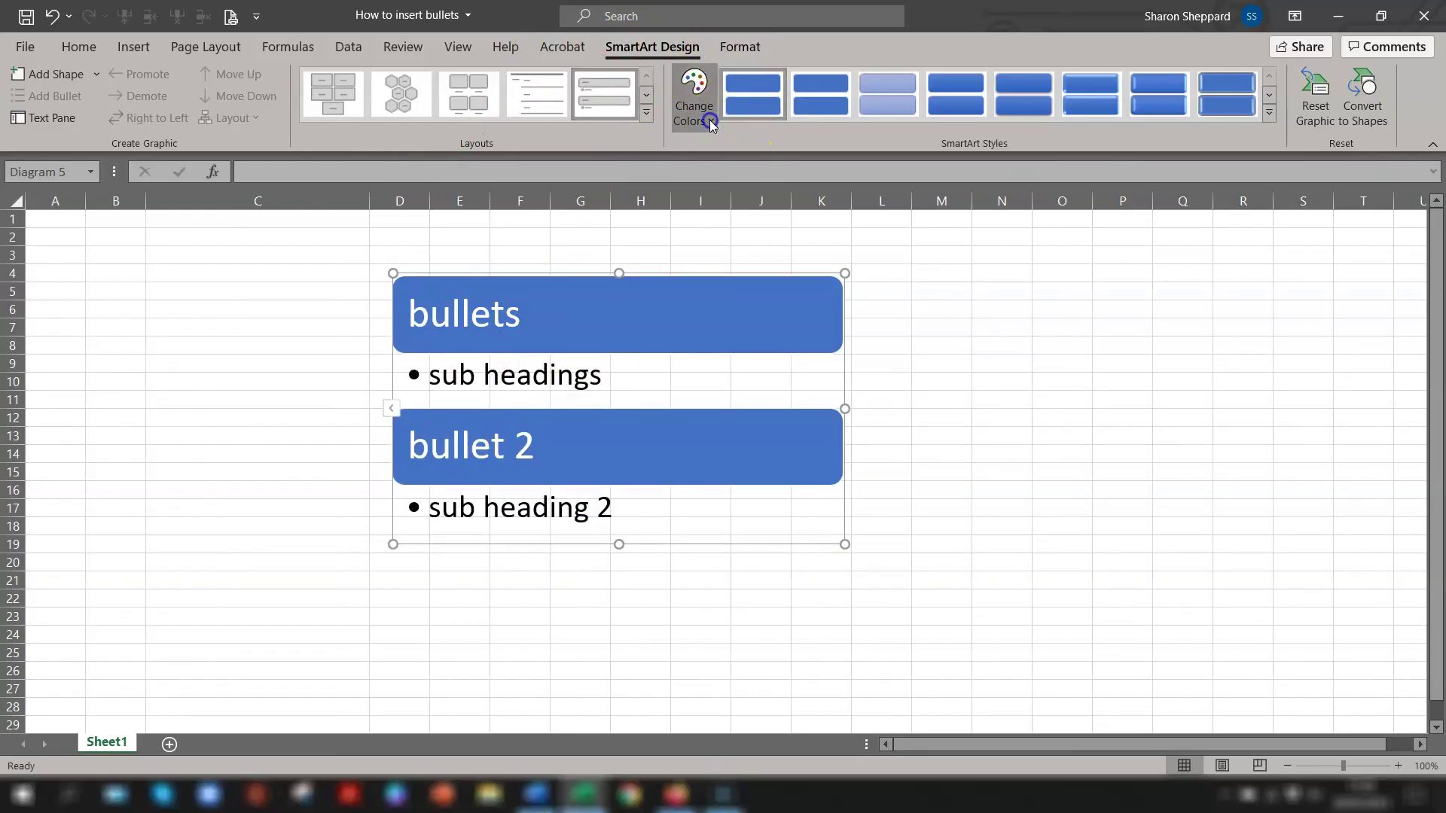
left_click(702, 281)
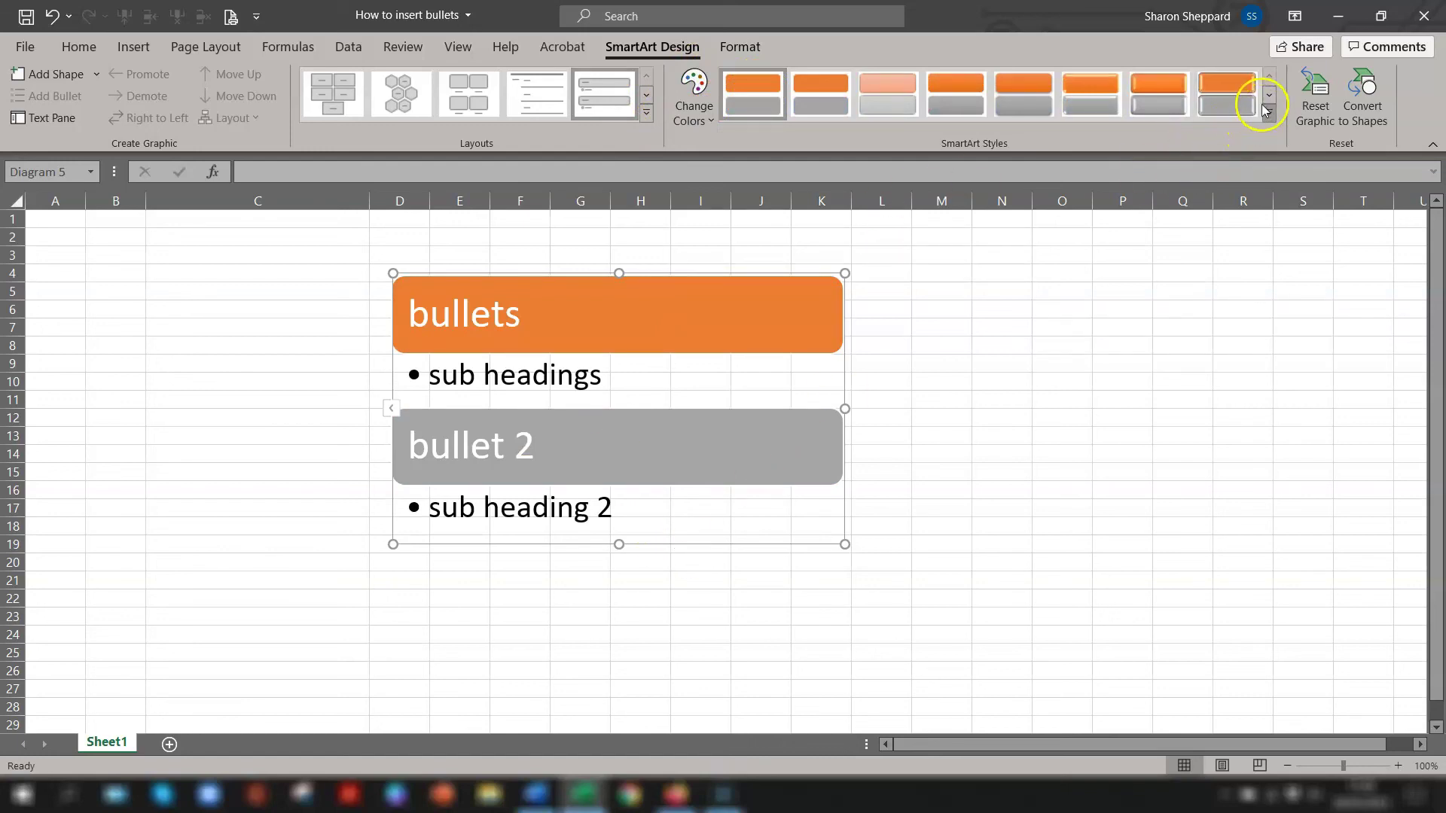
Apply a bevelled, outlined SmartArt style, trying and then undoing a 3-D perspective style.
left_click(1226, 95)
left_click(1270, 112)
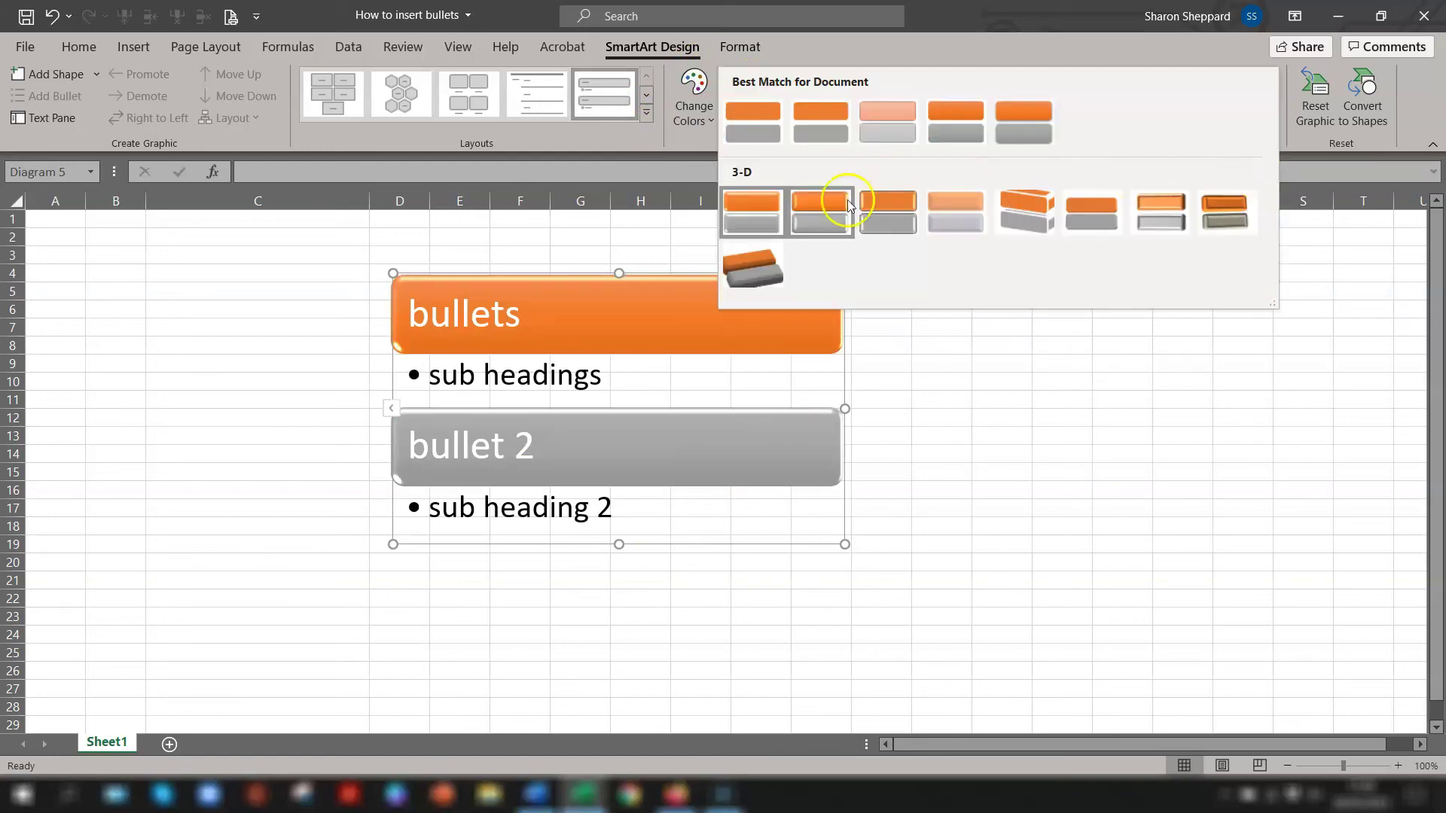
left_click(1027, 211)
key("ctrl+z")
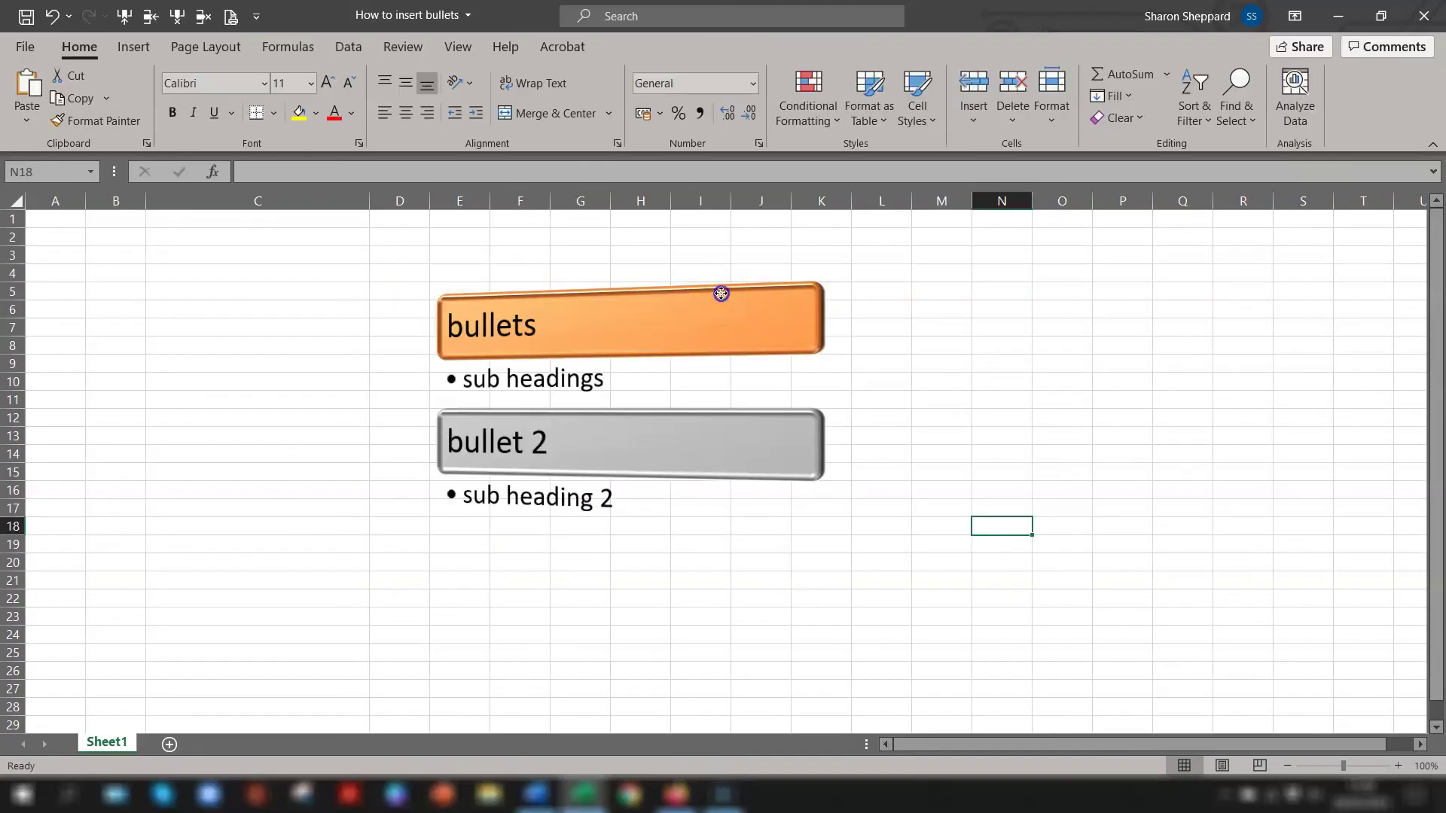
left_click(694, 274)
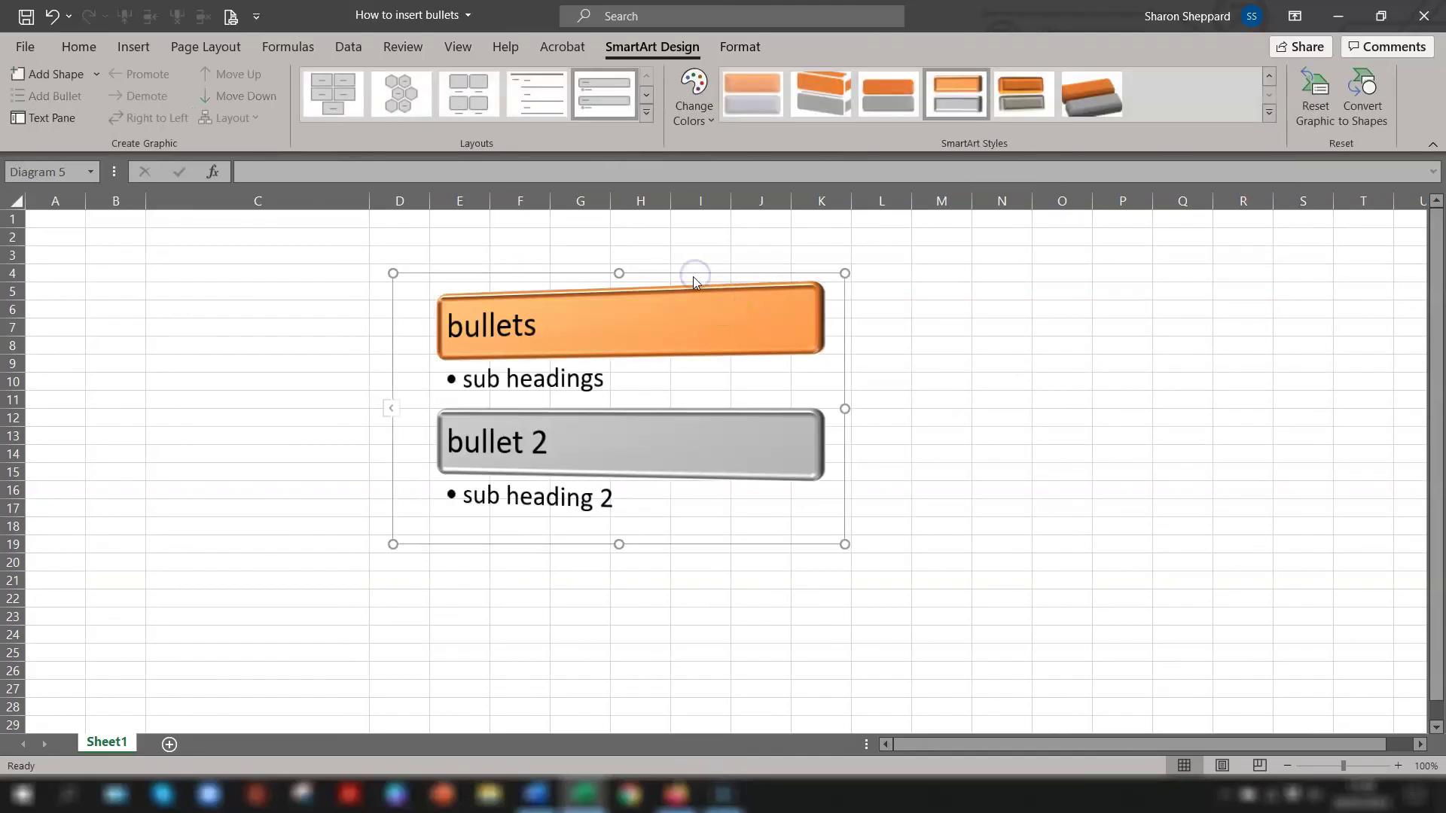